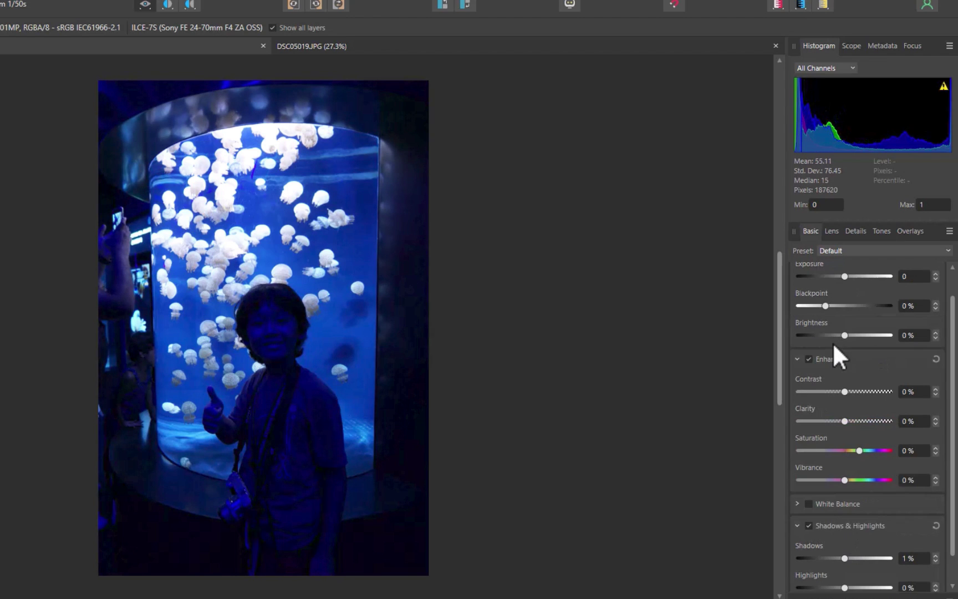
pyautogui.scroll(1, 844, 326)
# In the Develop Basic panel, raise Exposure to about 1.38 and drag Highlights below zero.
pyautogui.moveTo(846, 304); pyautogui.dragTo(855, 304)
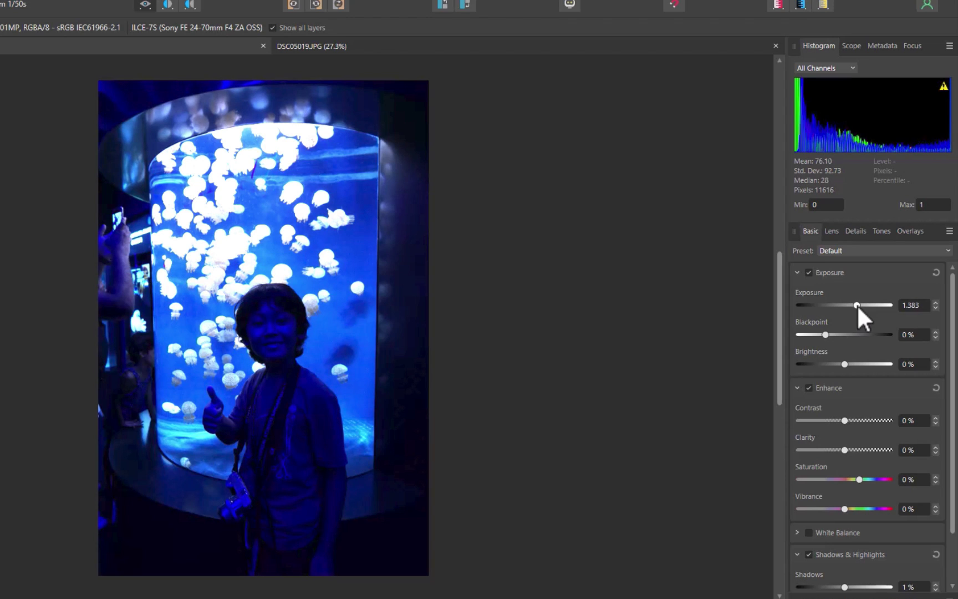
pyautogui.scroll(-2, 879, 520)
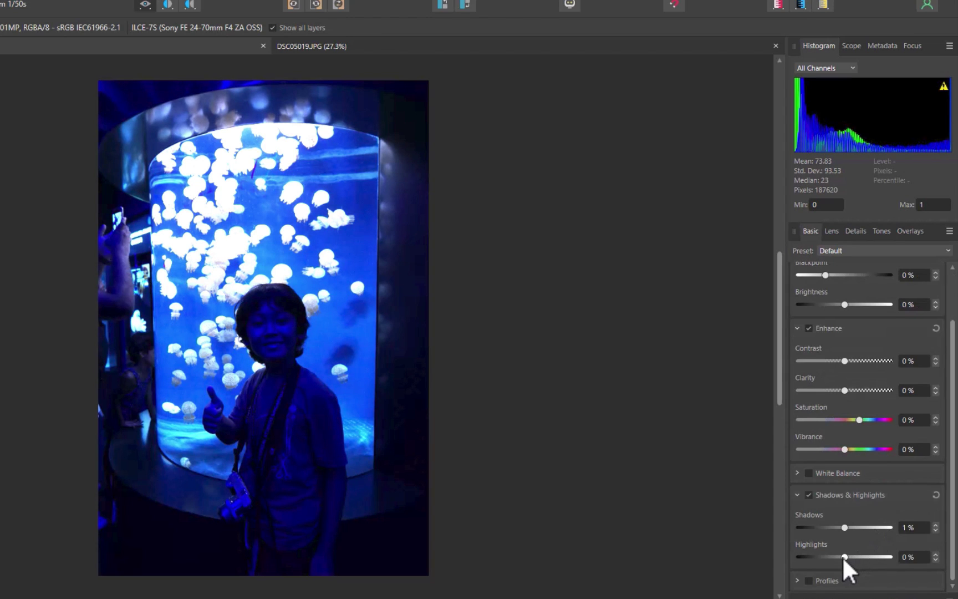
pyautogui.moveTo(842, 556); pyautogui.dragTo(821, 554)
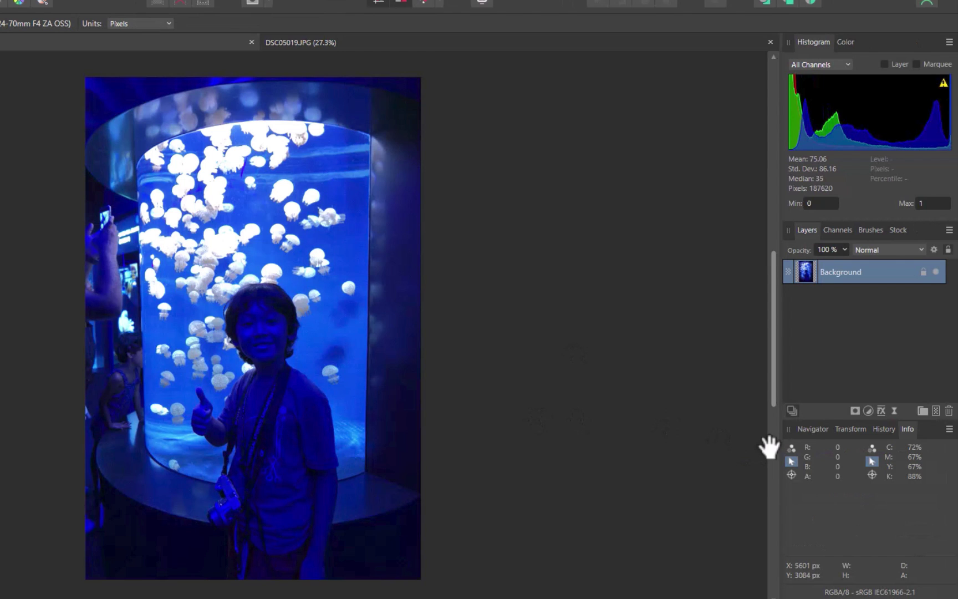
# Try a White Balance adjustment at maximum warmth, then discard it.
pyautogui.click(868, 411)
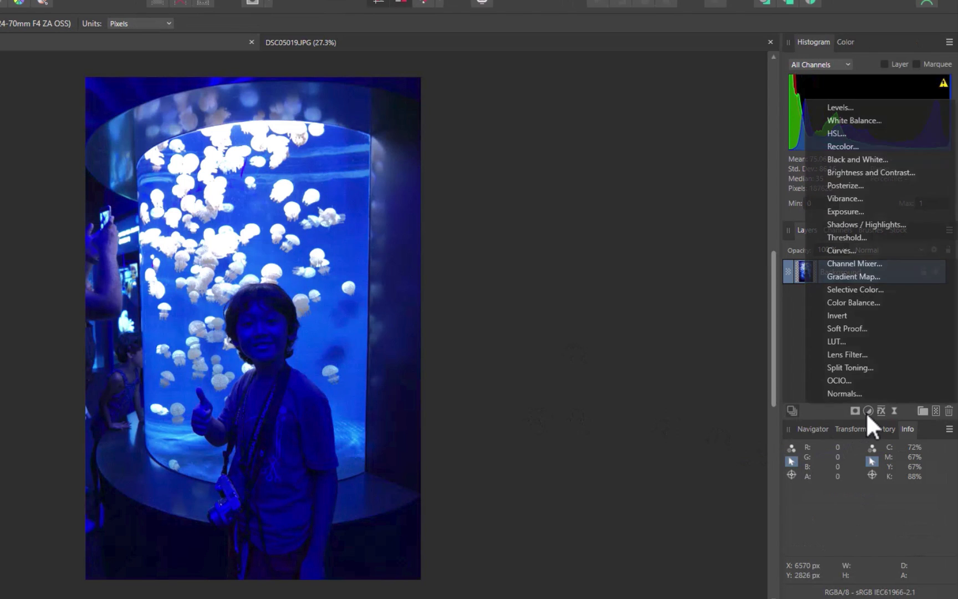
pyautogui.click(867, 122)
pyautogui.moveTo(589, 508); pyautogui.dragTo(717, 517)
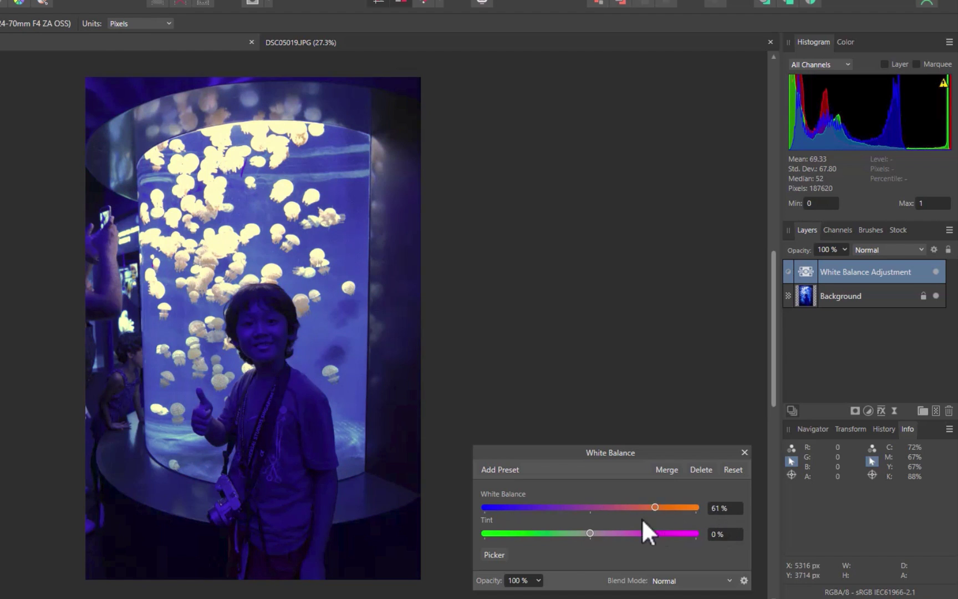
pyautogui.moveTo(643, 519); pyautogui.dragTo(724, 541)
pyautogui.click(744, 451)
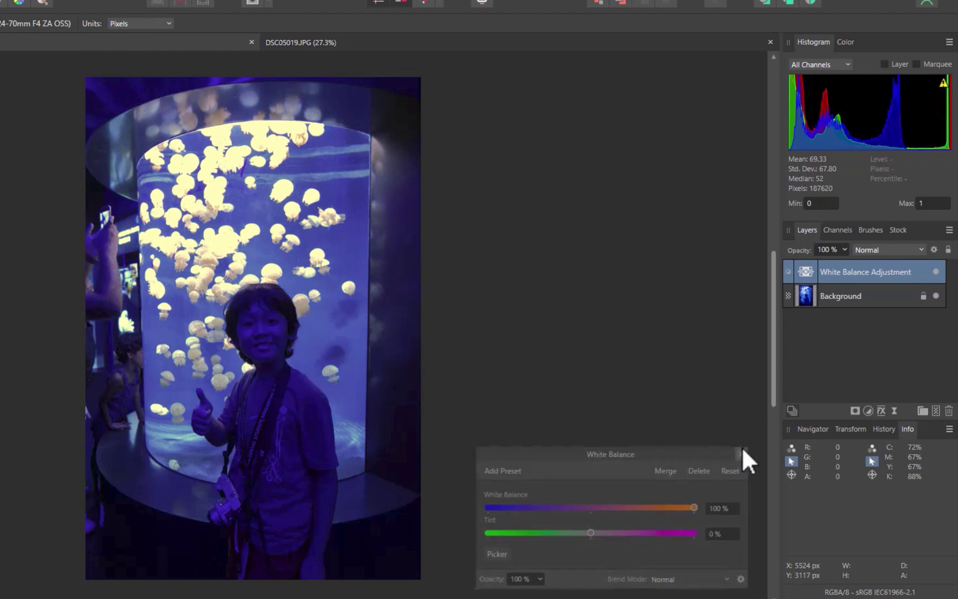
pyautogui.press('Delete')
# Add a Curves adjustment and bend the Red channel curve upward.
pyautogui.click(868, 411)
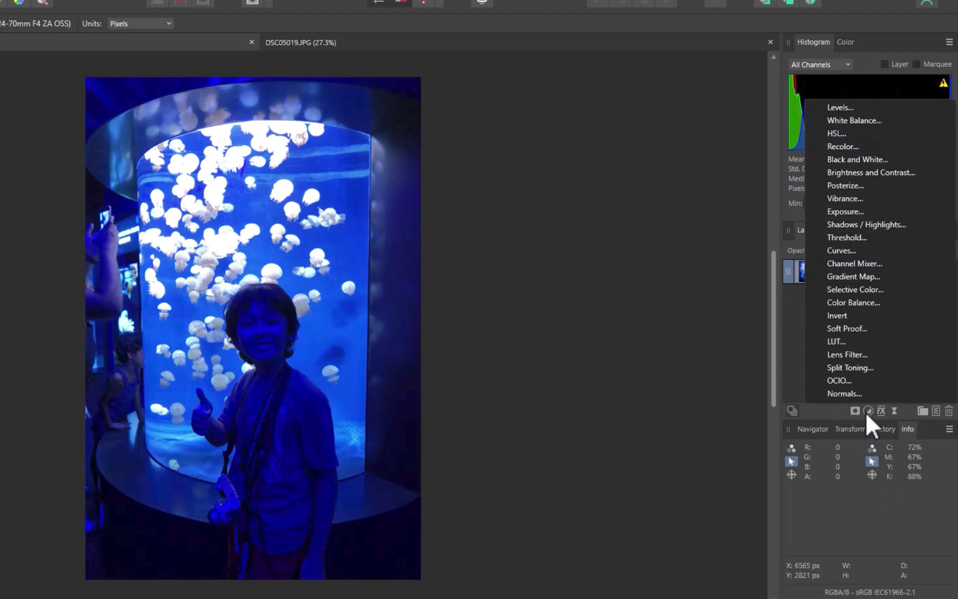
pyautogui.click(890, 251)
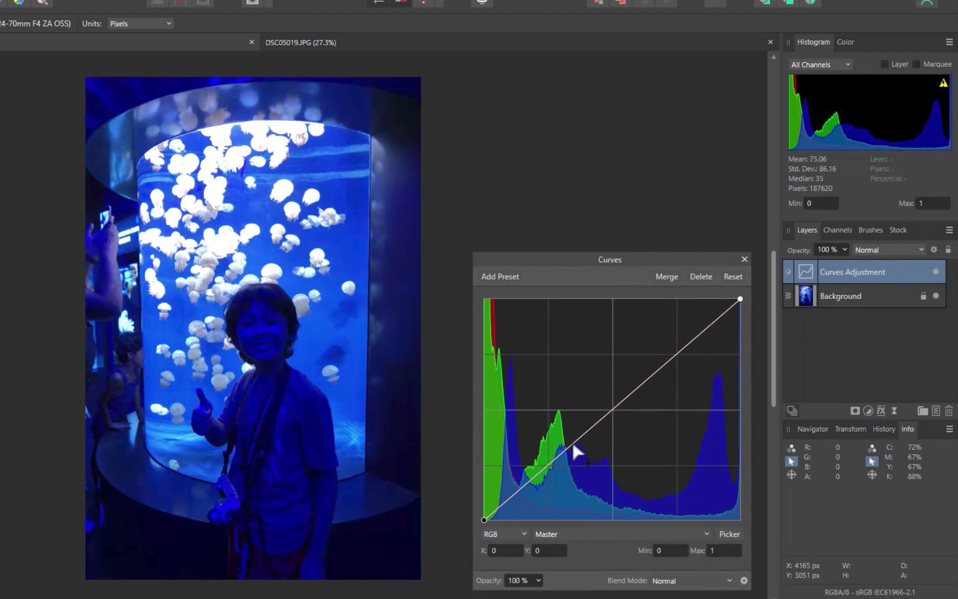
pyautogui.click(571, 535)
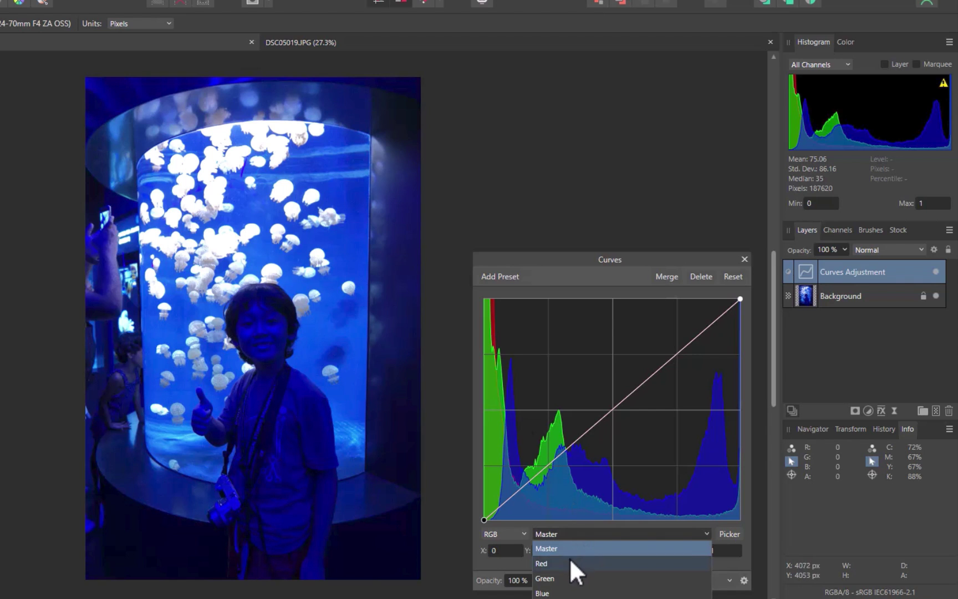
pyautogui.click(570, 560)
pyautogui.moveTo(605, 419); pyautogui.dragTo(574, 380)
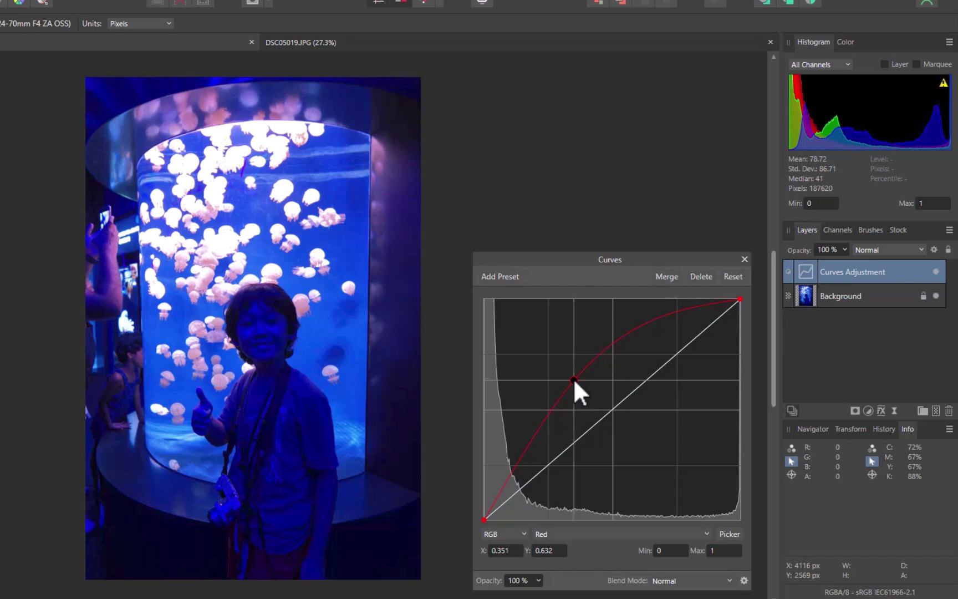
pyautogui.click(499, 463)
pyautogui.click(517, 428)
# Pull the Blue channel curve down to reduce blue.
pyautogui.click(584, 534)
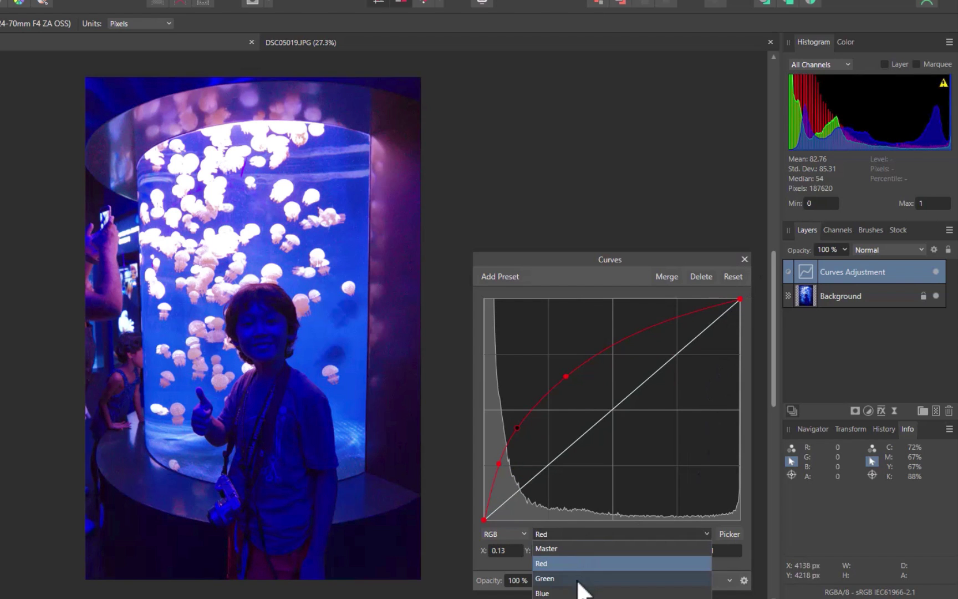
pyautogui.click(577, 592)
pyautogui.click(610, 413)
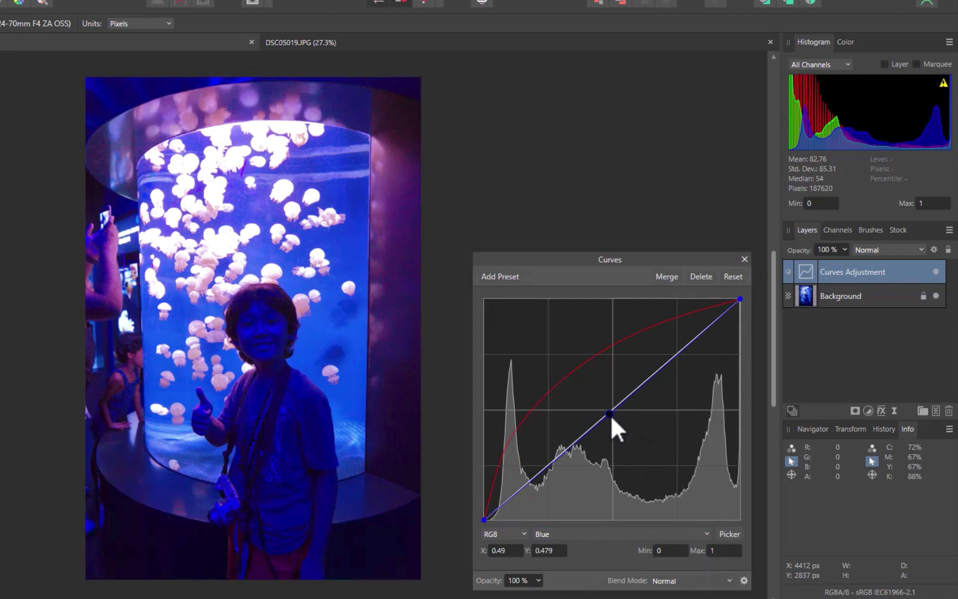
pyautogui.moveTo(611, 415); pyautogui.dragTo(630, 440)
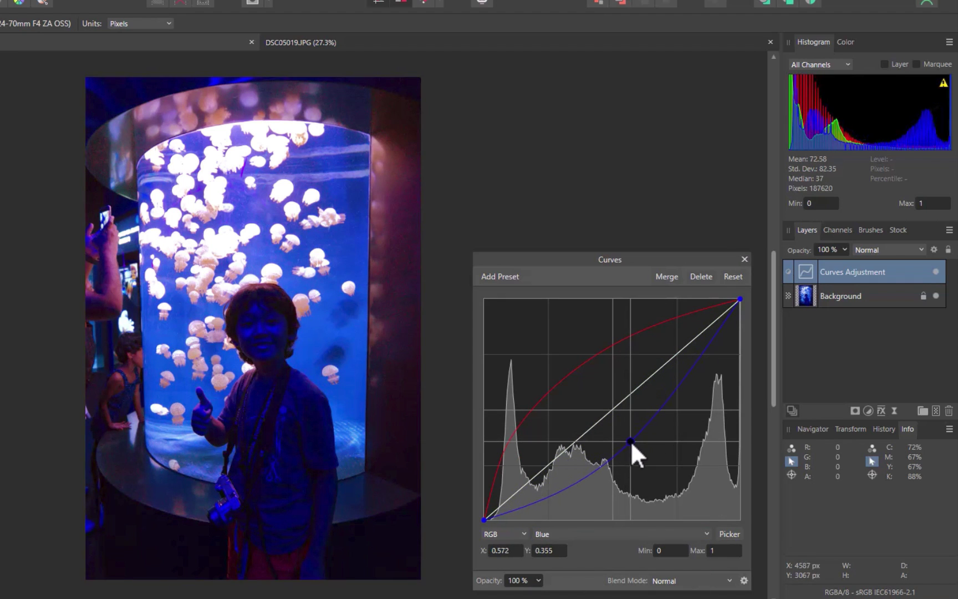
pyautogui.moveTo(631, 441); pyautogui.dragTo(627, 438)
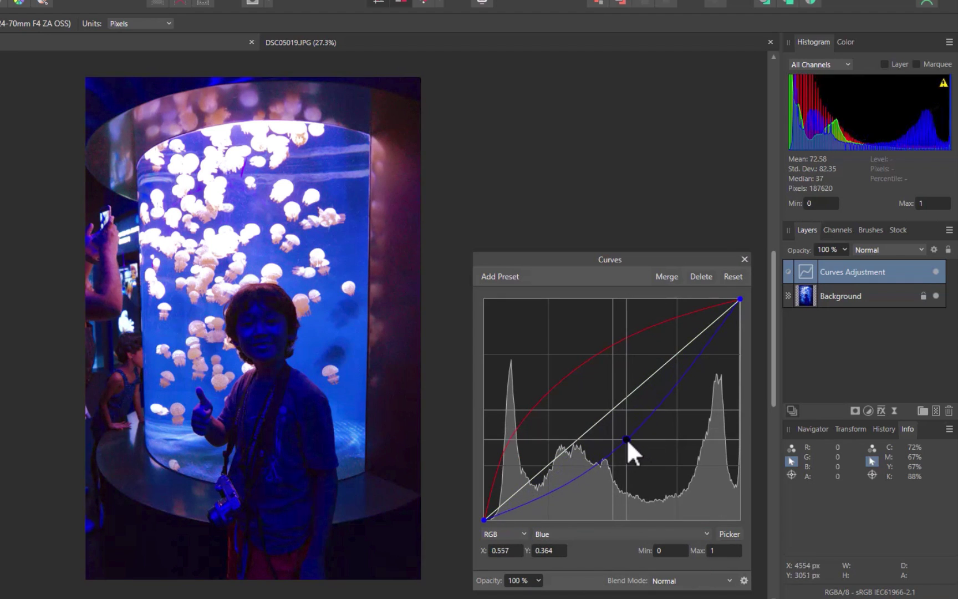
# Lift the Green channel curve to add green.
pyautogui.click(555, 532)
pyautogui.click(548, 580)
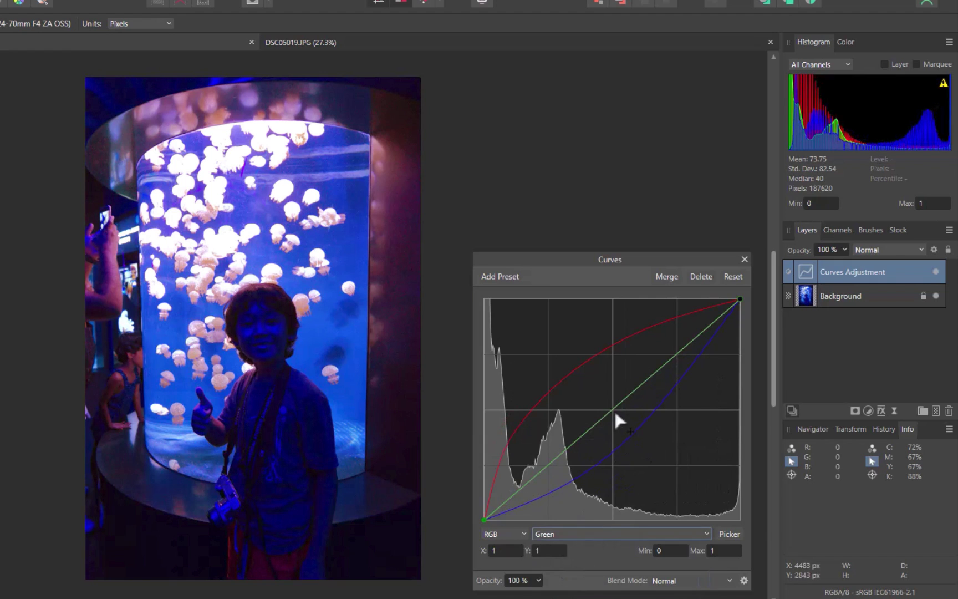
pyautogui.click(606, 413)
pyautogui.moveTo(607, 413); pyautogui.dragTo(581, 390)
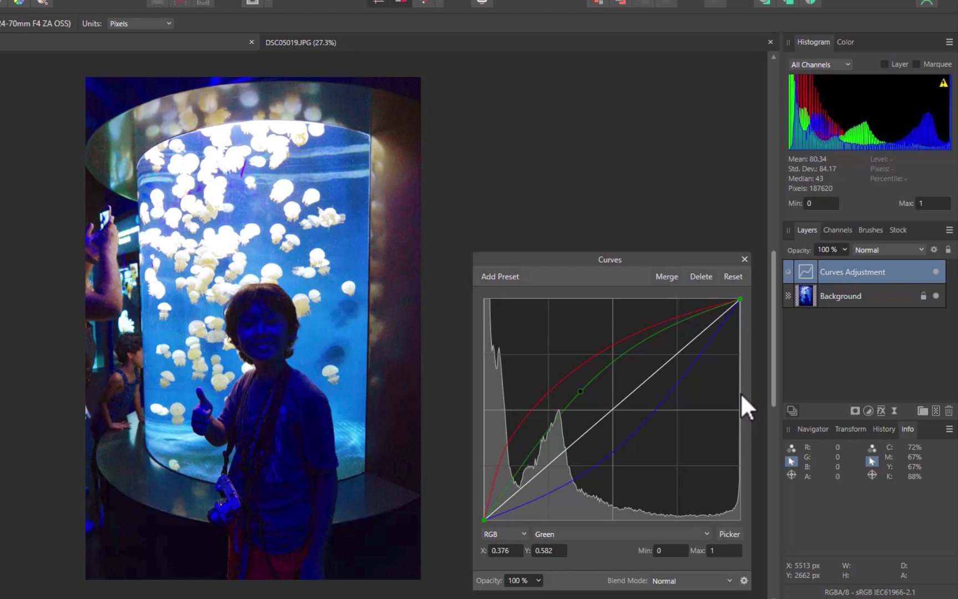
# Delete the Curves layer and add an HSL adjustment with Saturation Shift at -100%.
pyautogui.click(743, 258)
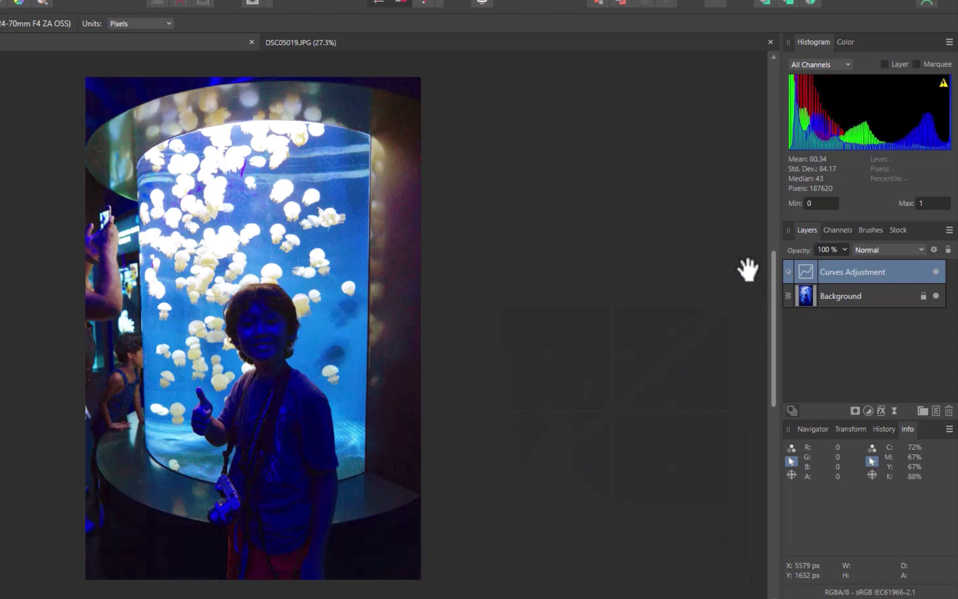
pyautogui.press('Delete')
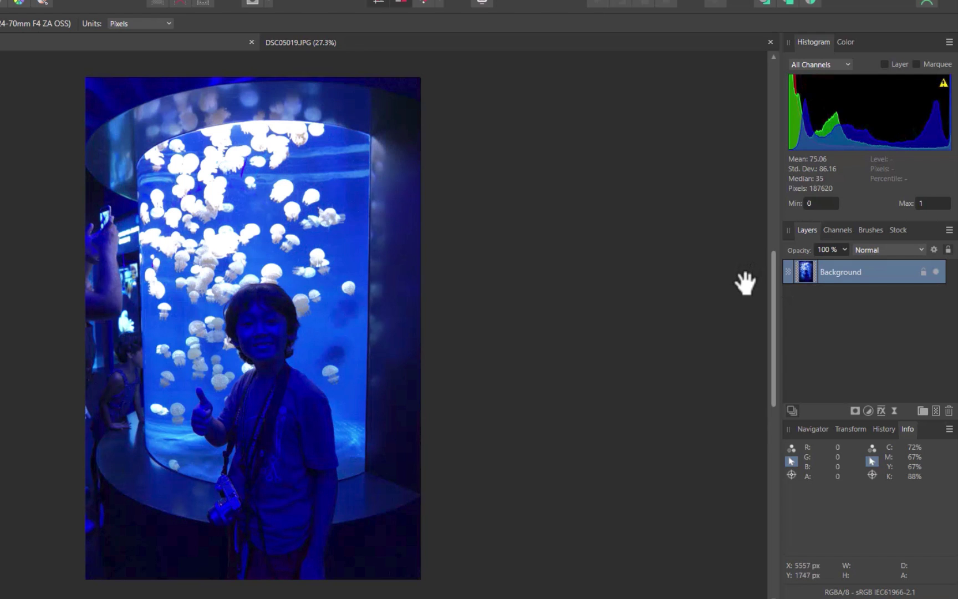
pyautogui.click(869, 411)
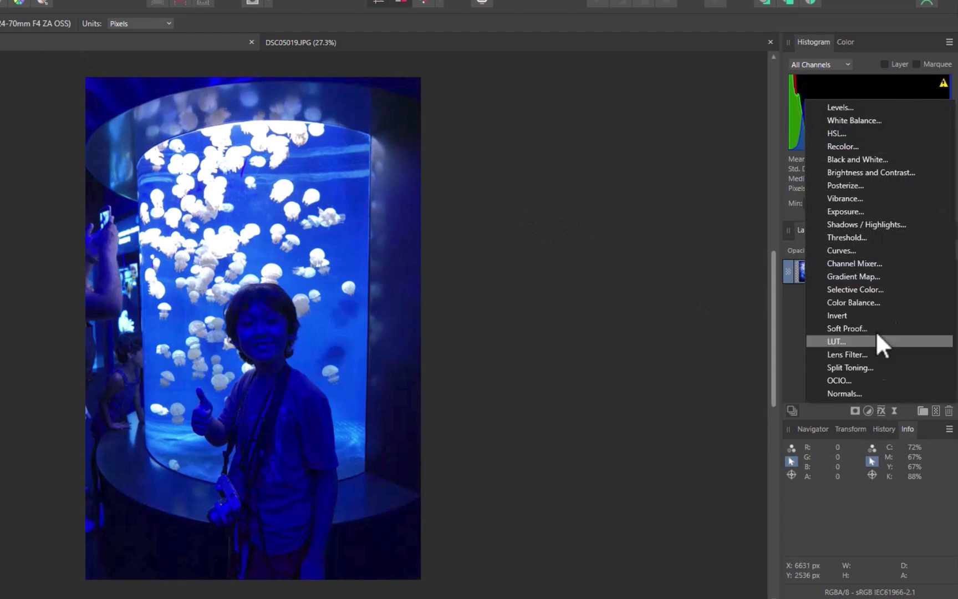
pyautogui.click(894, 134)
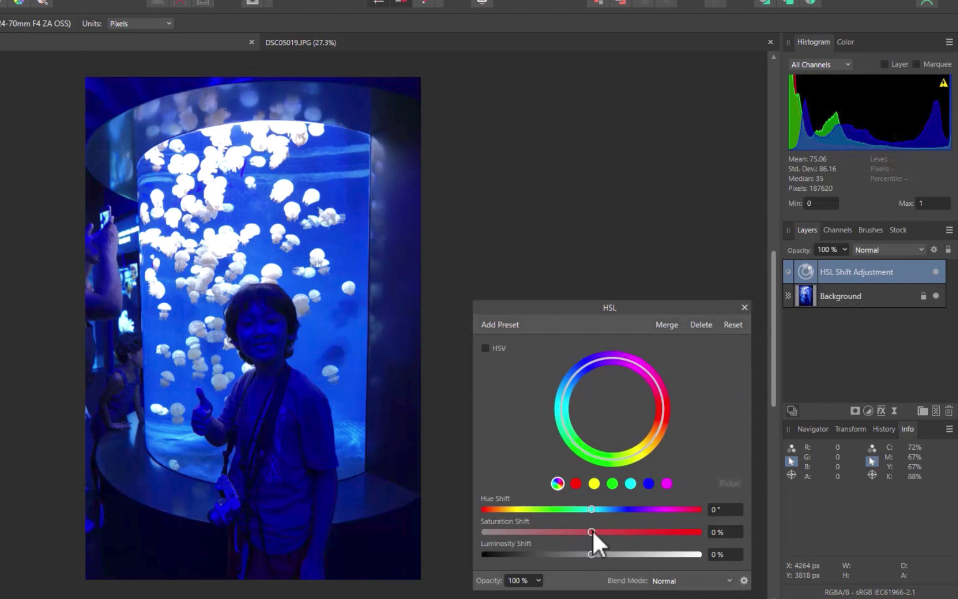
pyautogui.moveTo(591, 531); pyautogui.dragTo(462, 531)
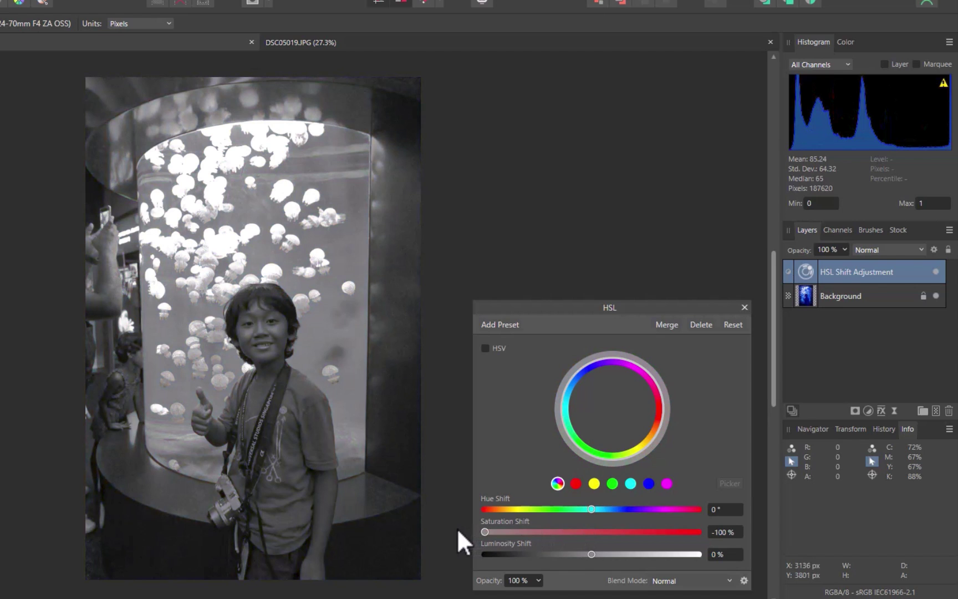
# Close the HSL settings and choose File > Export for the black-and-white photo.
pyautogui.click(745, 307)
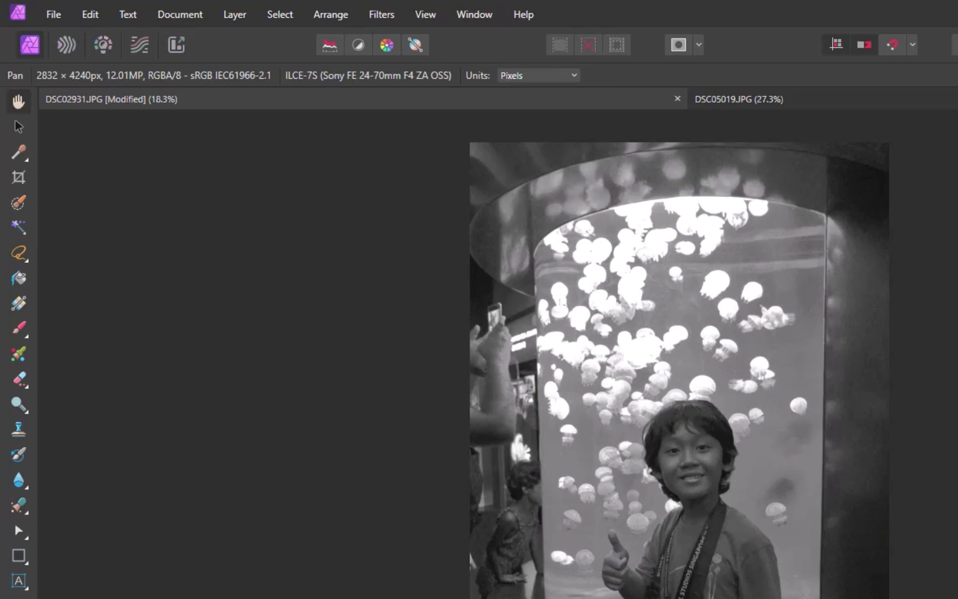
pyautogui.click(55, 15)
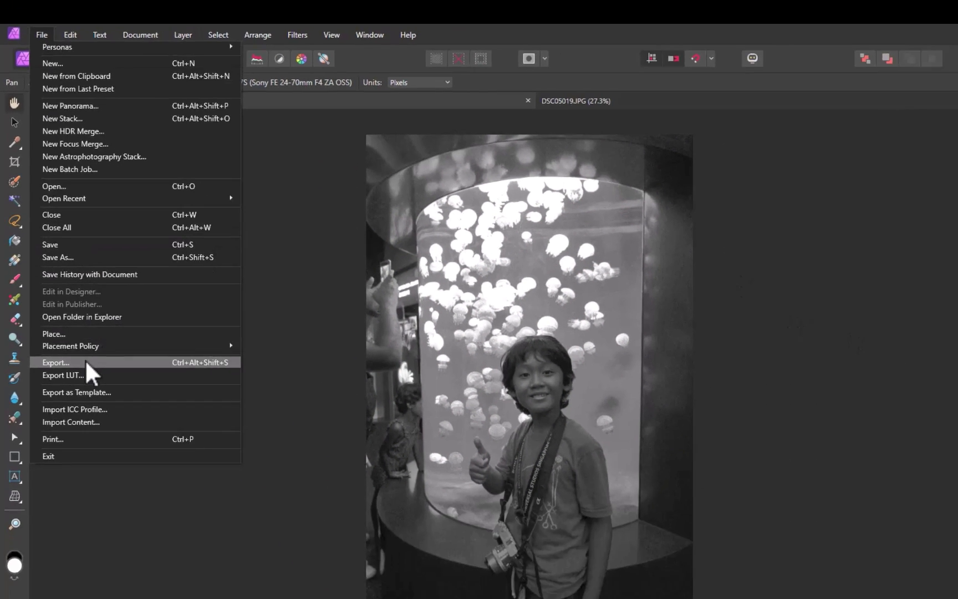
pyautogui.click(78, 434)
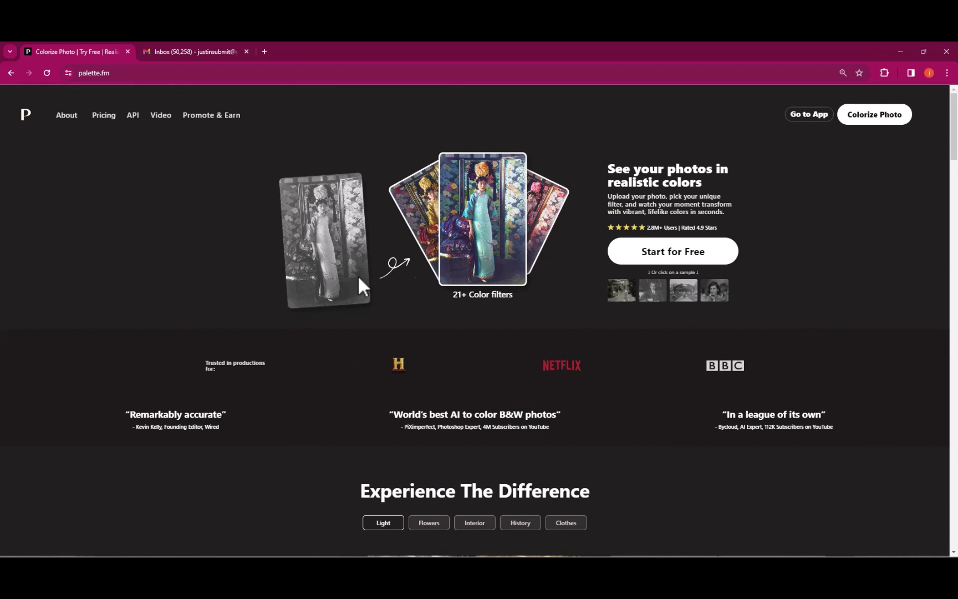
# Upload DSC02931-desat from the Downloads folder to Palette.fm's colorizer.
pyautogui.click(668, 256)
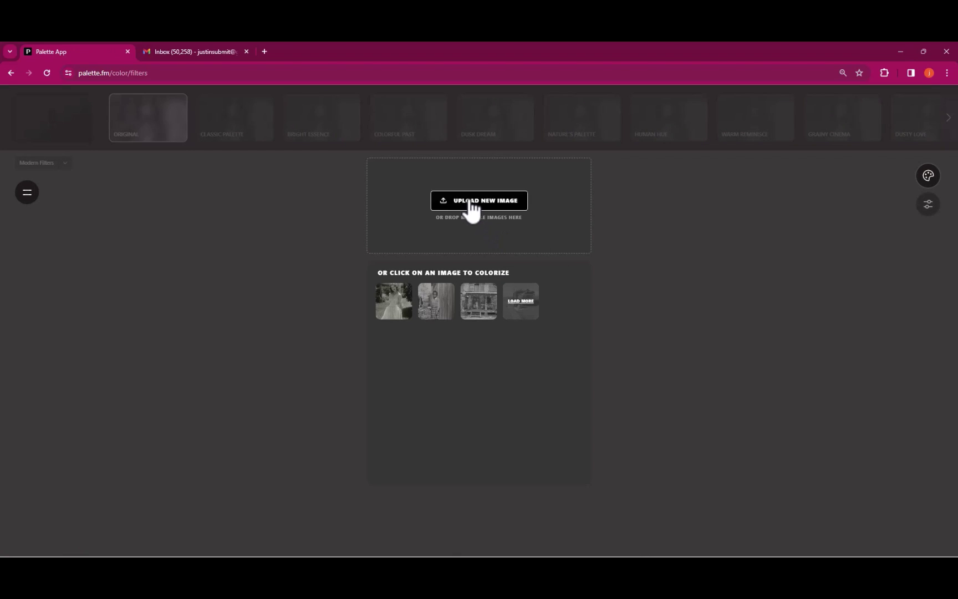
pyautogui.click(471, 204)
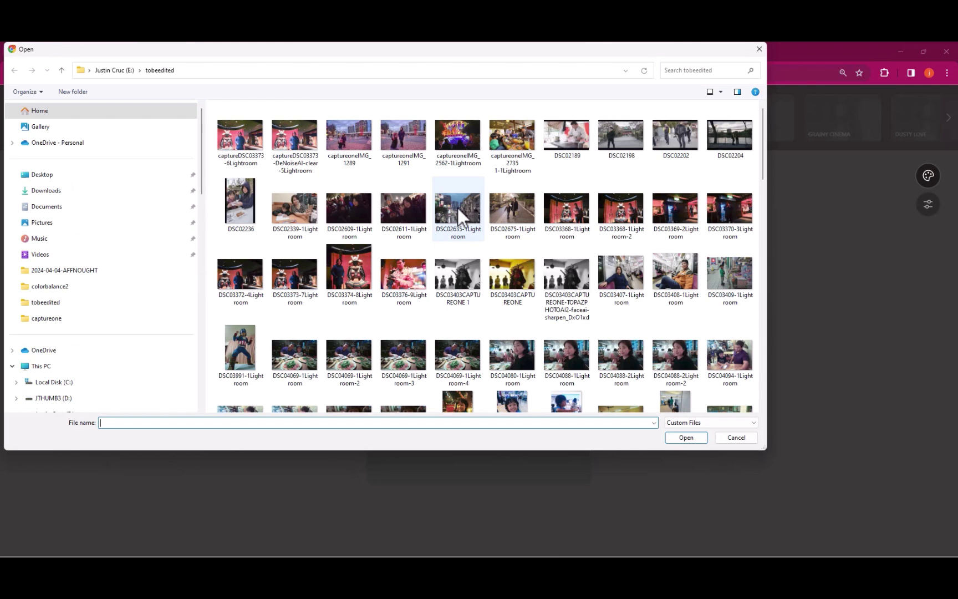
pyautogui.click(108, 189)
pyautogui.press('Down')
pyautogui.press('Return')
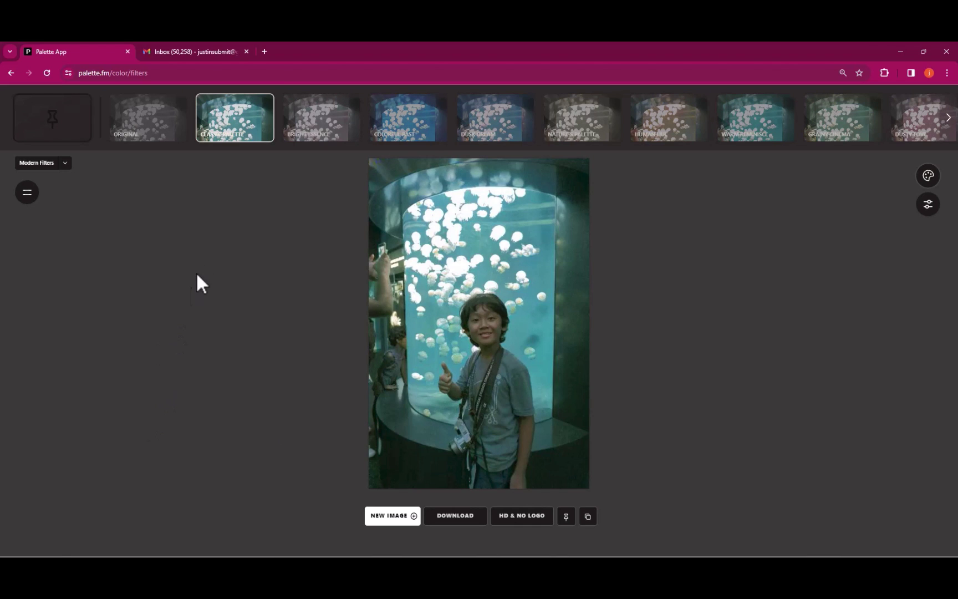
# Compare Palette.fm filters, settle on Colorful Past, and download the colorised image.
pyautogui.click(408, 118)
pyautogui.click(743, 136)
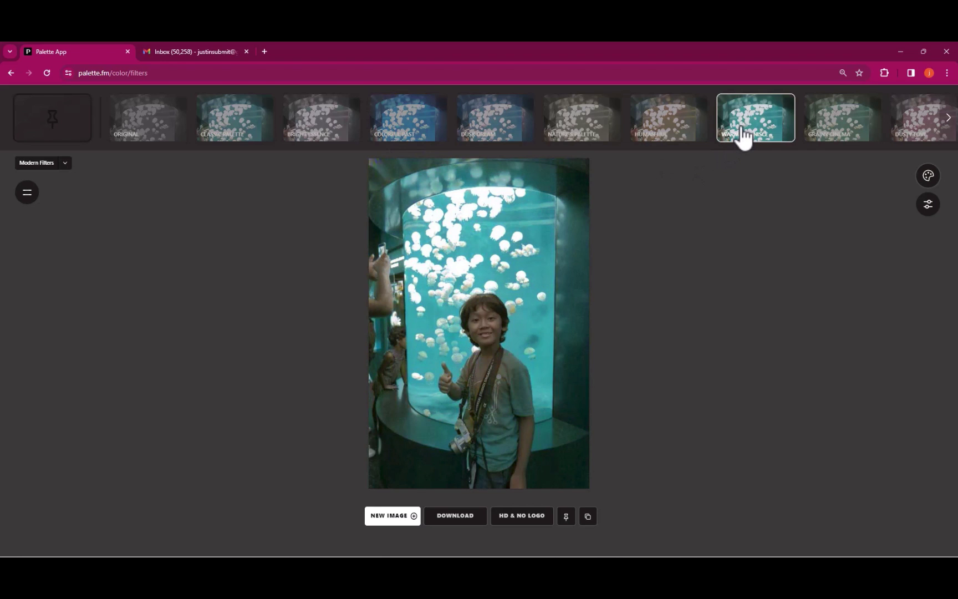
pyautogui.click(843, 143)
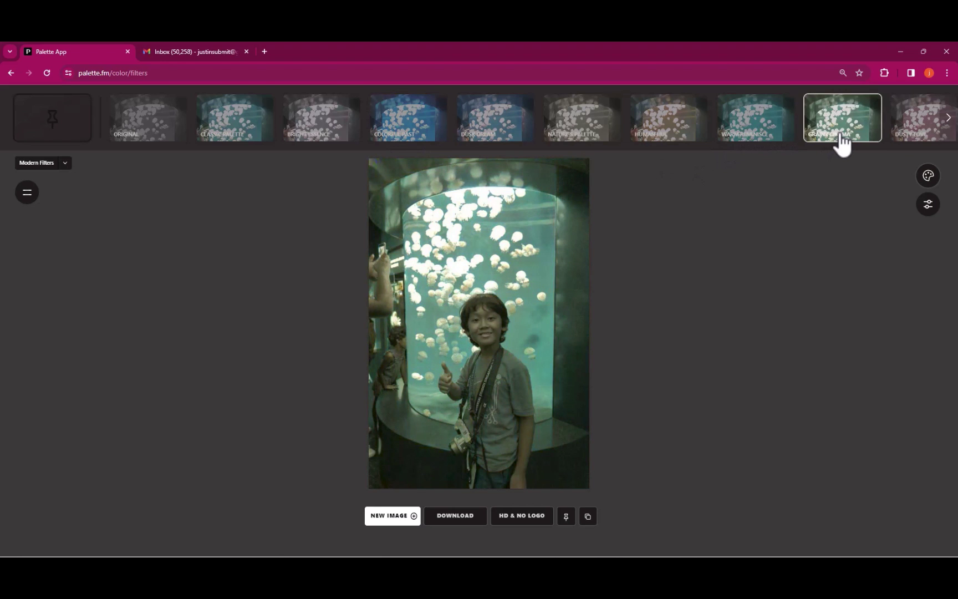
pyautogui.click(903, 139)
pyautogui.click(840, 143)
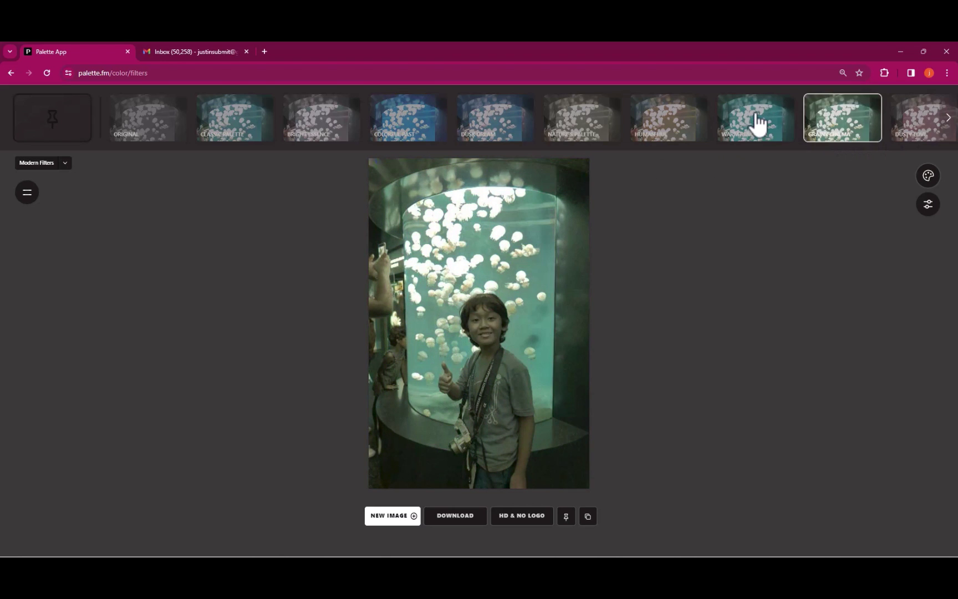
pyautogui.click(757, 125)
pyautogui.click(676, 128)
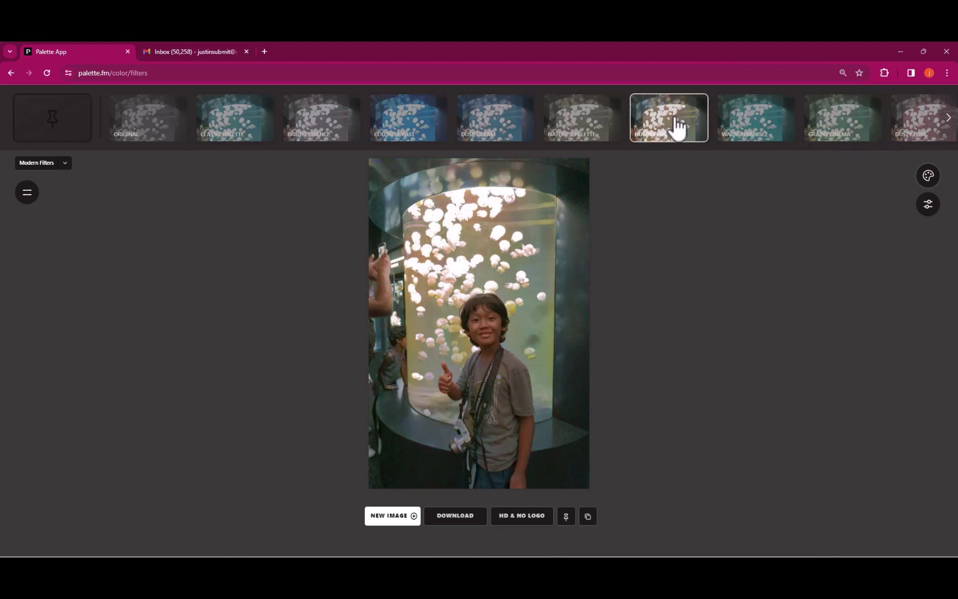
pyautogui.click(592, 134)
pyautogui.click(497, 122)
pyautogui.click(412, 113)
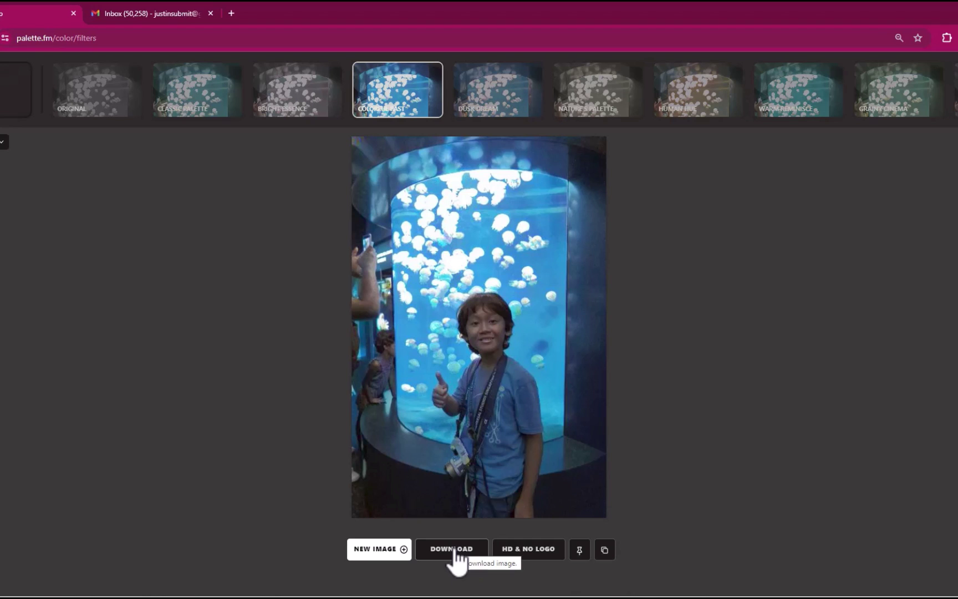
pyautogui.click(452, 549)
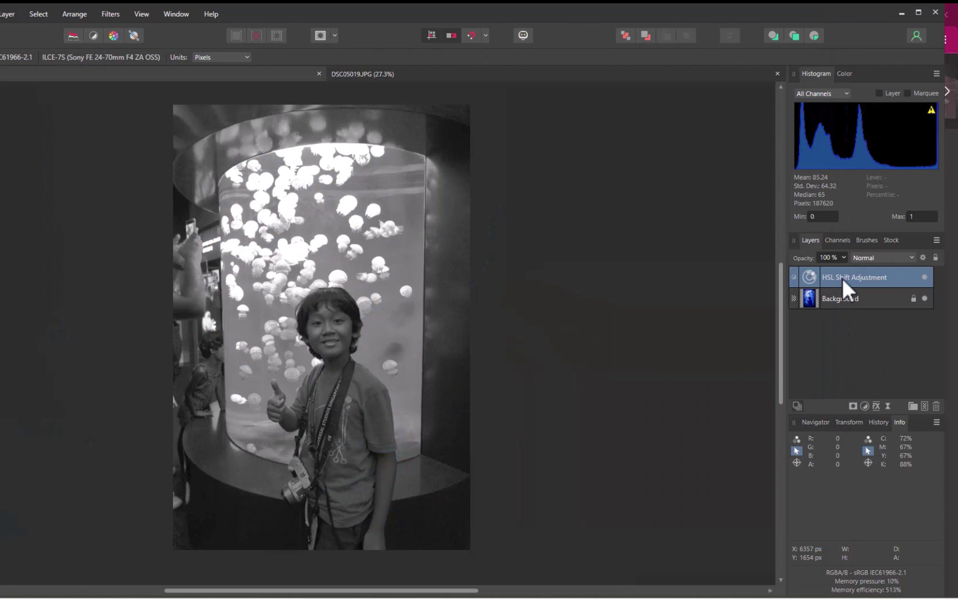
# Paste the colorised photo as a new layer and scale it to cover the picture.
pyautogui.hotkey('ctrl', 'v')
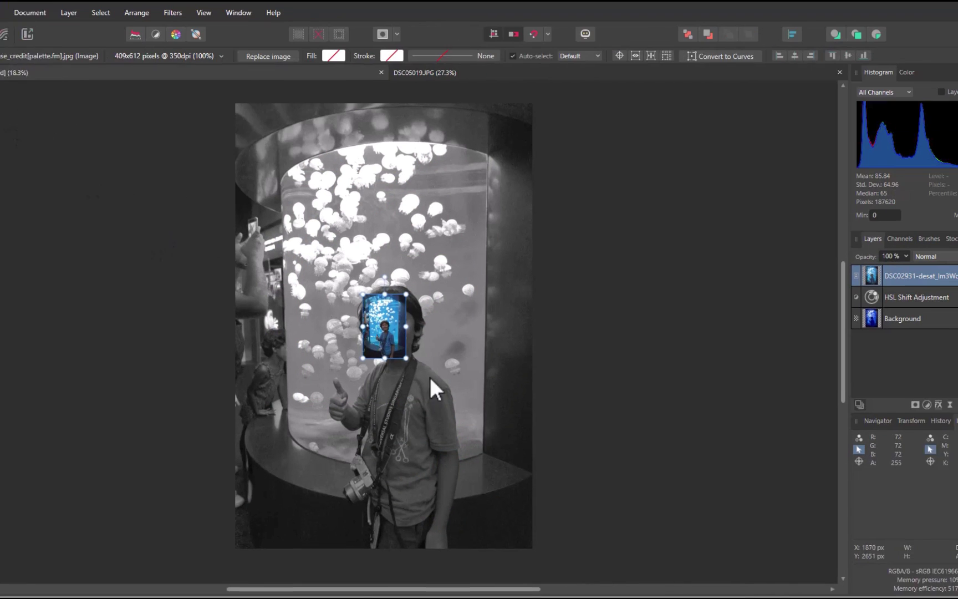
pyautogui.moveTo(491, 356); pyautogui.dragTo(600, 551)
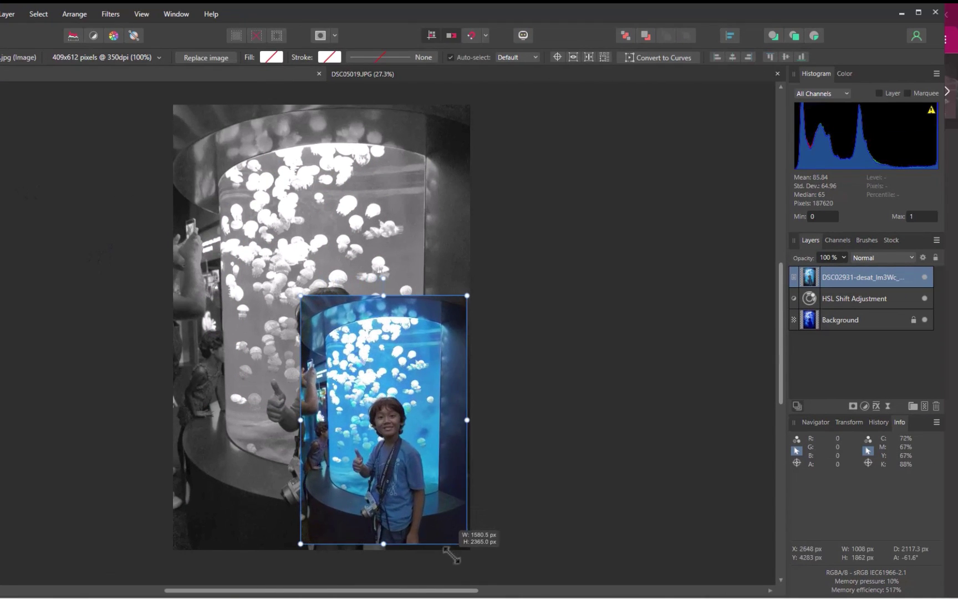
pyautogui.moveTo(451, 555); pyautogui.dragTo(458, 573)
pyautogui.moveTo(301, 296); pyautogui.dragTo(152, 117)
# Set the colorised layer's opacity to 55%.
pyautogui.click(844, 258)
pyautogui.moveTo(845, 271); pyautogui.dragTo(770, 280)
pyautogui.hotkey('ctrl', 'd')
pyautogui.hotkey('ctrl', '+')
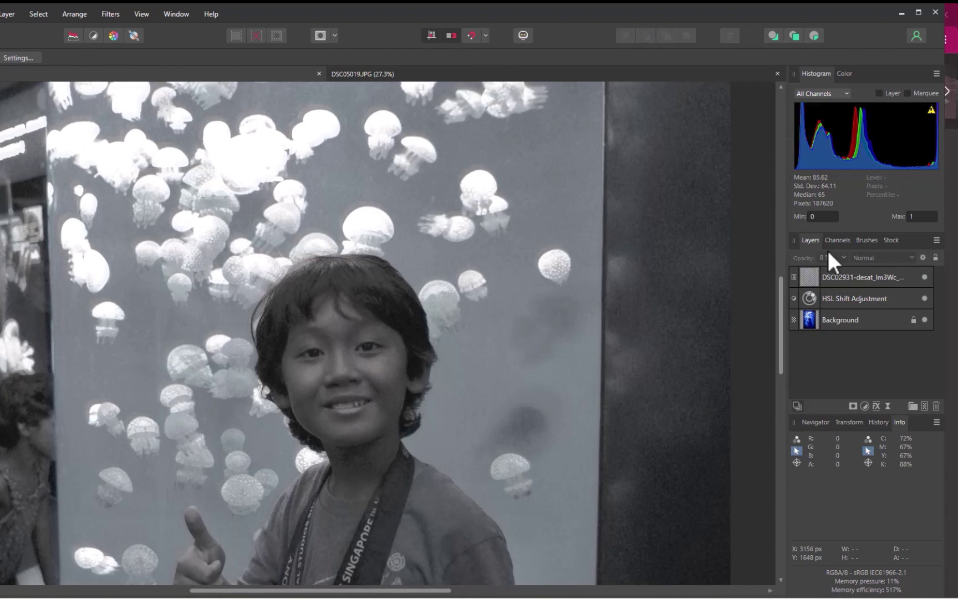
pyautogui.click(851, 271)
pyautogui.click(844, 257)
pyautogui.moveTo(844, 271); pyautogui.dragTo(885, 286)
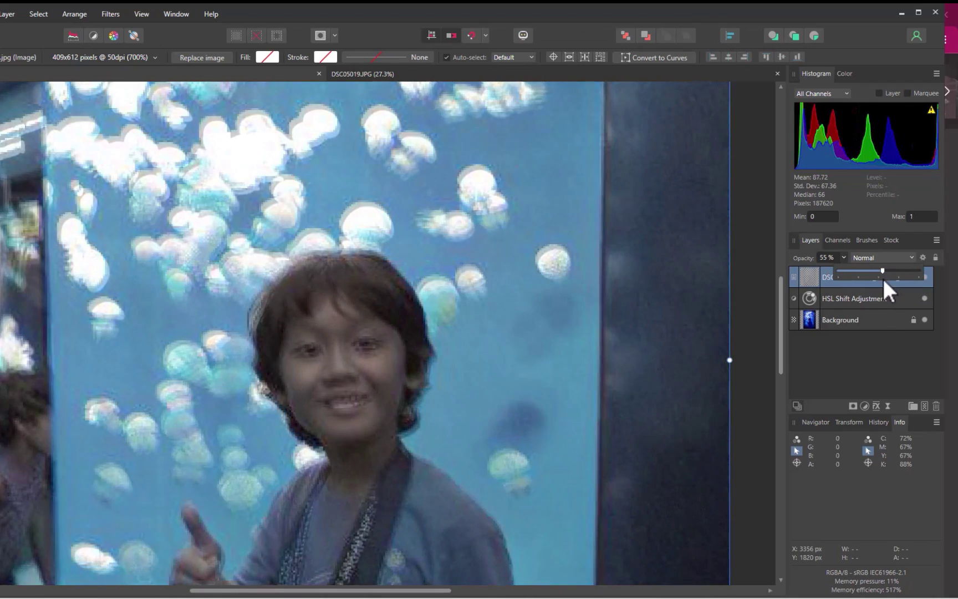
# Align the colorised layer with the child's face underneath.
pyautogui.hotkey('ctrl', '+')
pyautogui.hotkey('ctrl', '+')
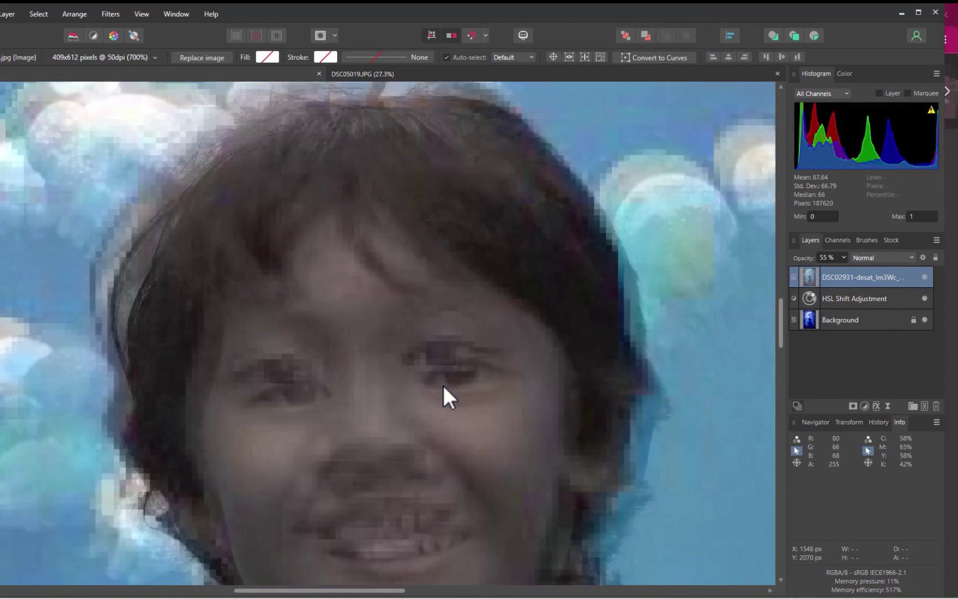
pyautogui.moveTo(443, 385); pyautogui.dragTo(389, 430)
pyautogui.click(446, 498)
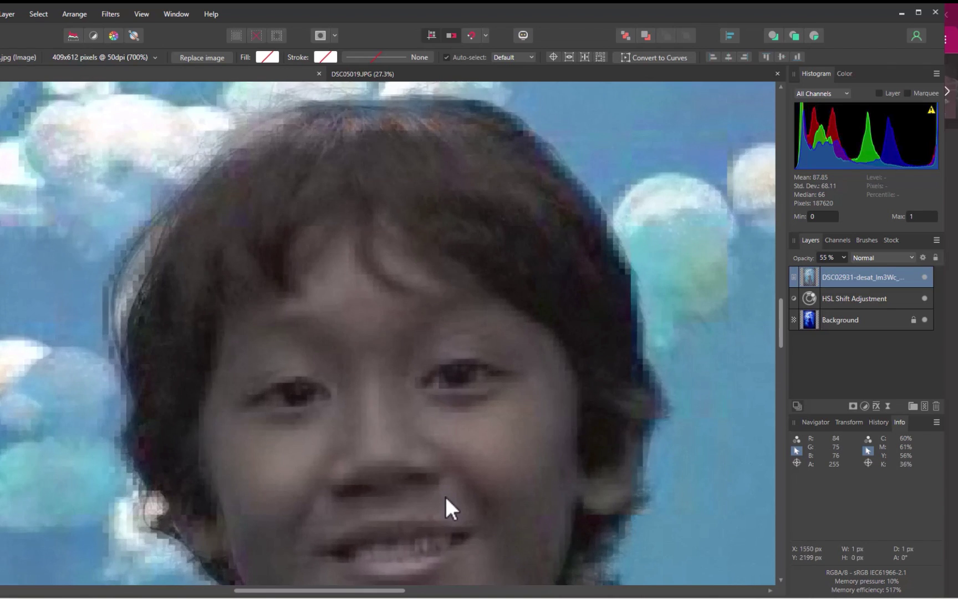
pyautogui.scroll(5, 447, 495)
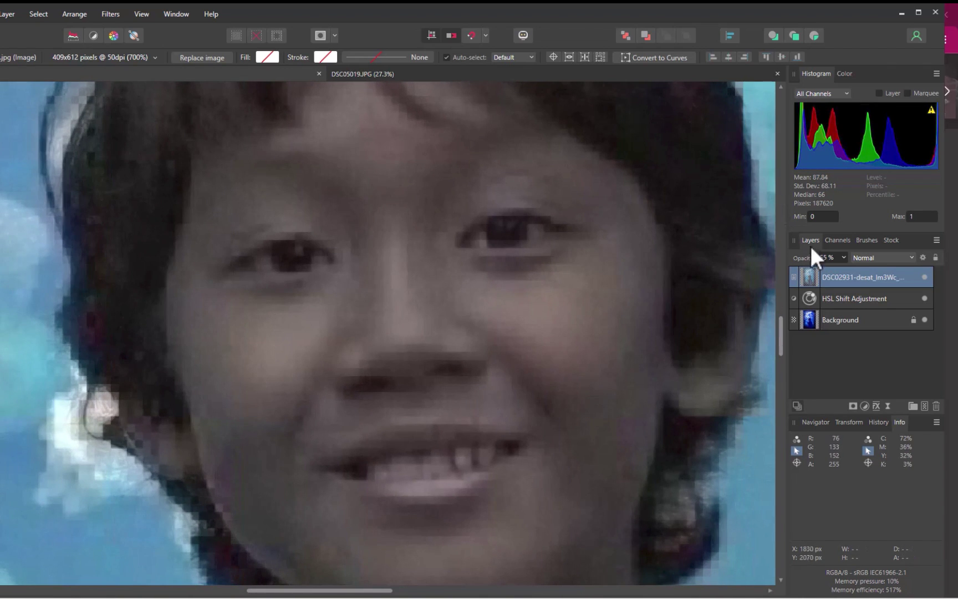
# Drop the colorised layer's opacity to 0% and fit the whole photo in the window.
pyautogui.click(844, 258)
pyautogui.moveTo(845, 271); pyautogui.dragTo(731, 300)
pyautogui.hotkey('ctrl', '0')
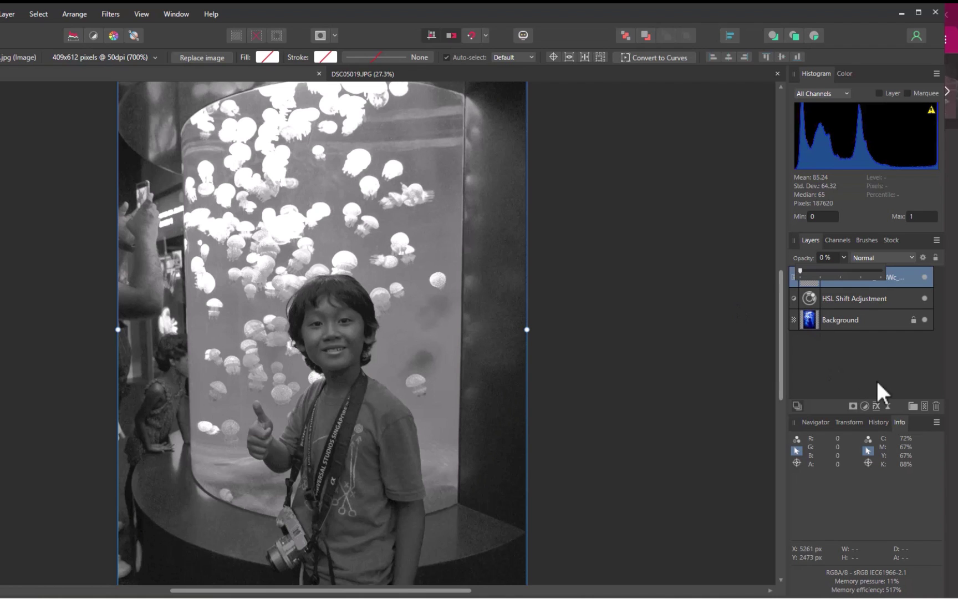
# Switch the colorised layer's blend mode to Color and zoom out to the whole photo.
pyautogui.click(882, 258)
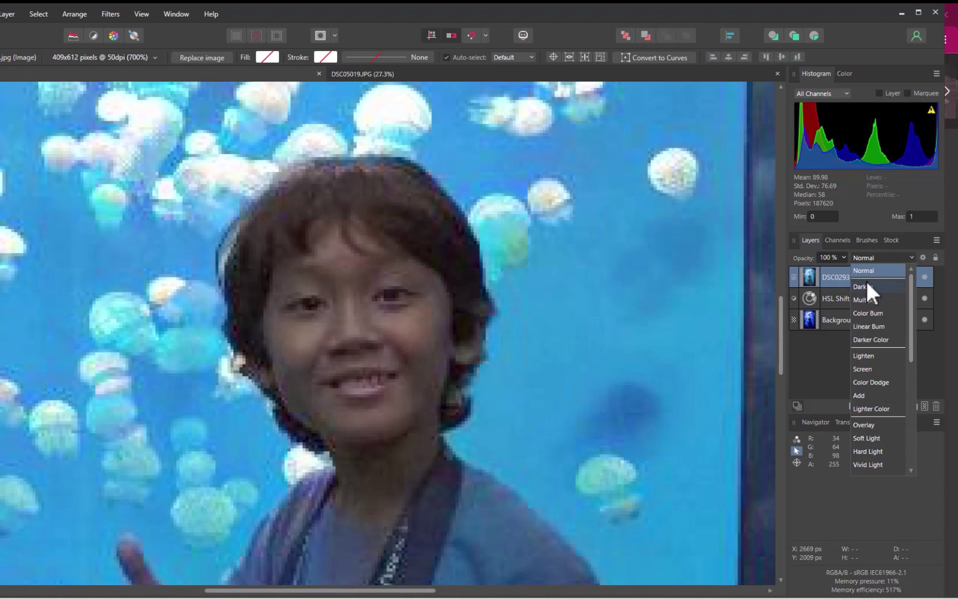
pyautogui.scroll(-5, 866, 442)
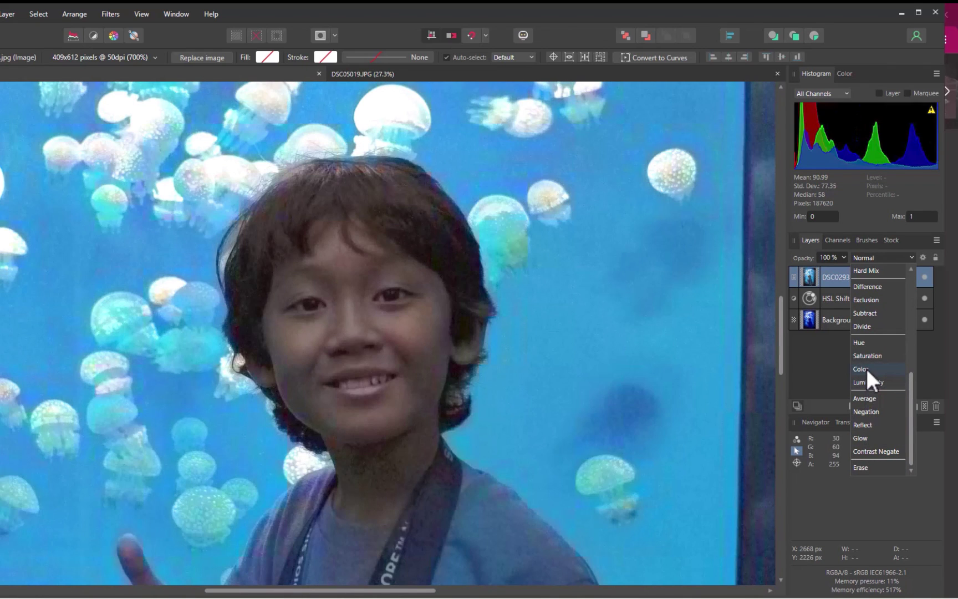
pyautogui.click(868, 371)
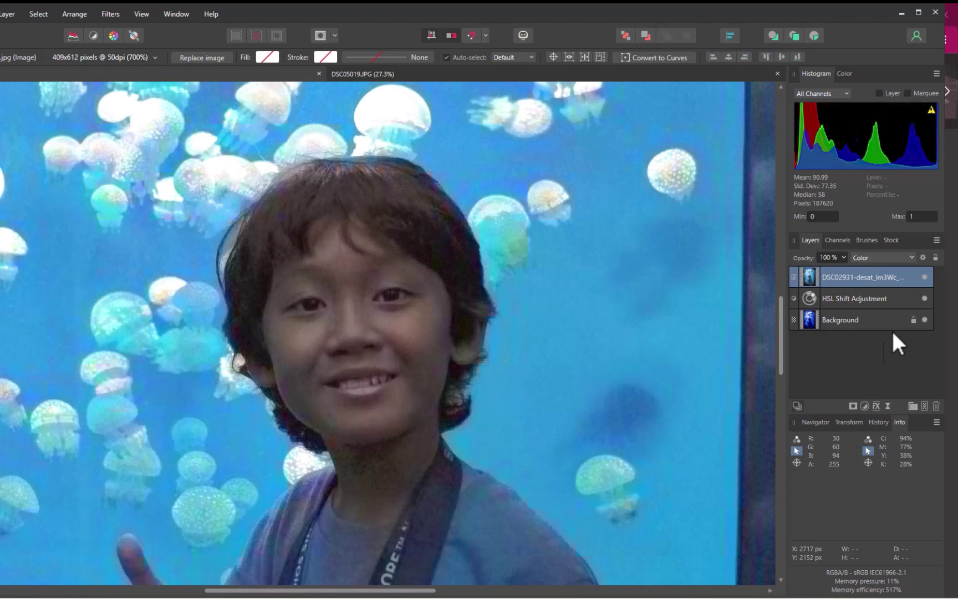
pyautogui.hotkey('ctrl', '-')
pyautogui.hotkey('ctrl', '-')
pyautogui.hotkey('ctrl', '-')
pyautogui.hotkey('ctrl', '-')
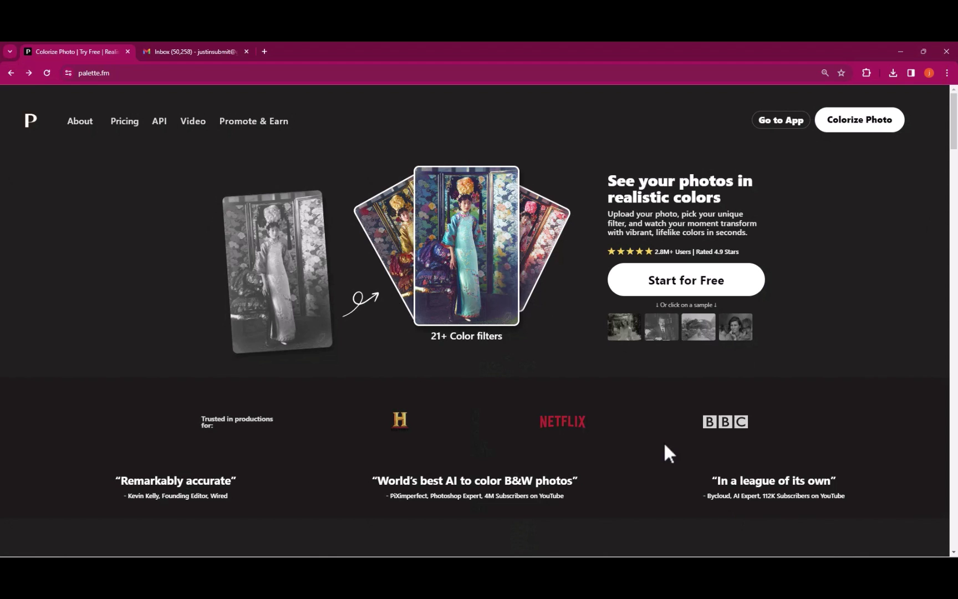
# Upload the DSC05019-DESAT photo into the Palette.fm colorising app.
pyautogui.click(841, 127)
pyautogui.click(736, 438)
pyautogui.click(784, 125)
pyautogui.click(468, 215)
pyautogui.click(427, 136)
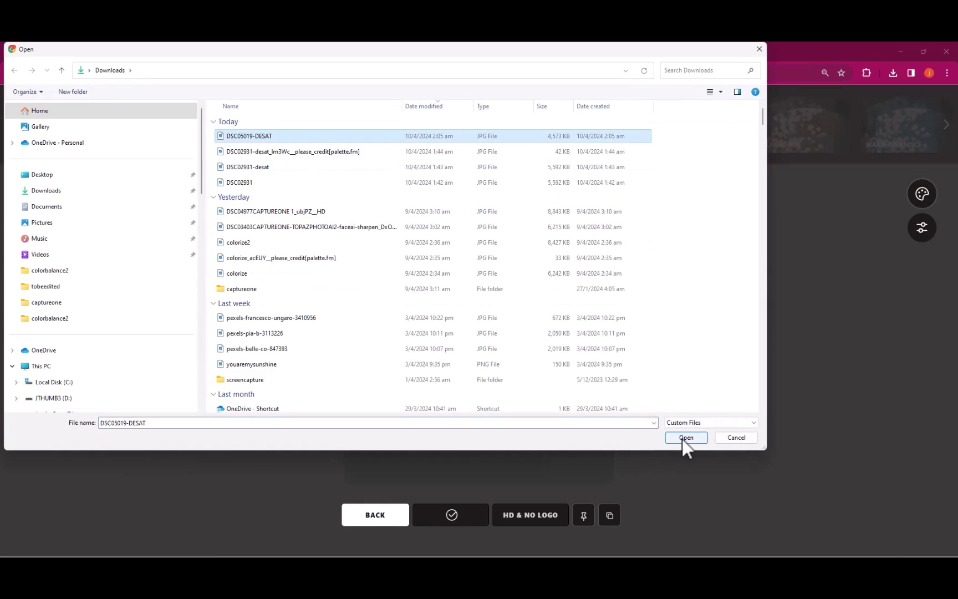
pyautogui.click(684, 438)
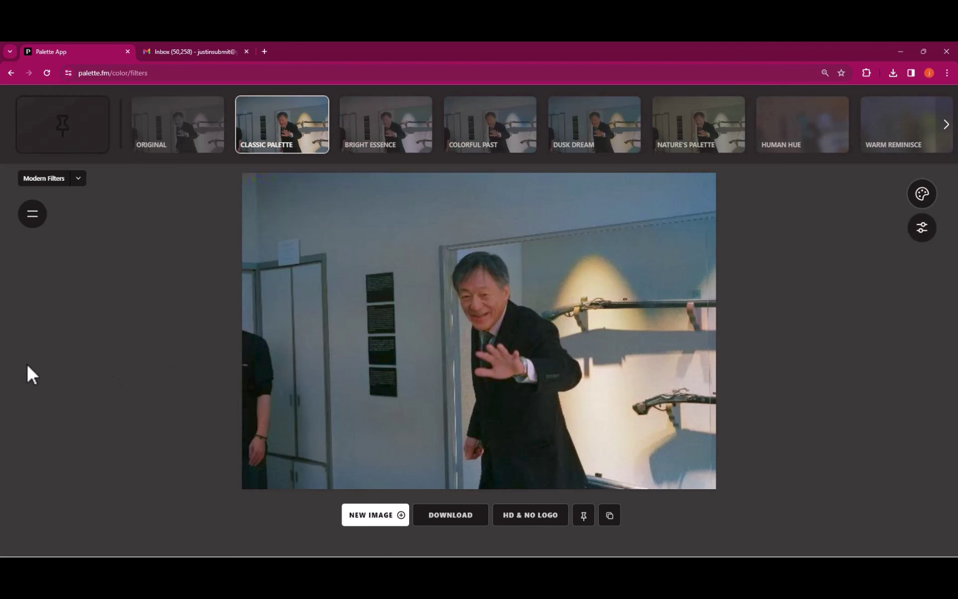
# Preview Bright Essence, Colorful Past, Dusk Dream, Nature's Palette, Human Hue and Warm Reminisce filters.
pyautogui.click(375, 136)
pyautogui.click(469, 148)
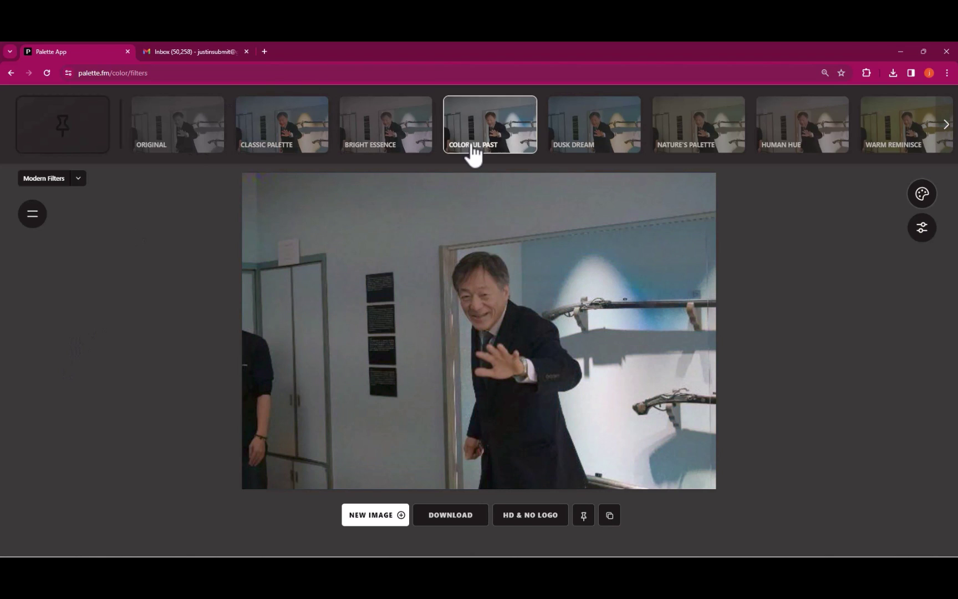
pyautogui.click(576, 147)
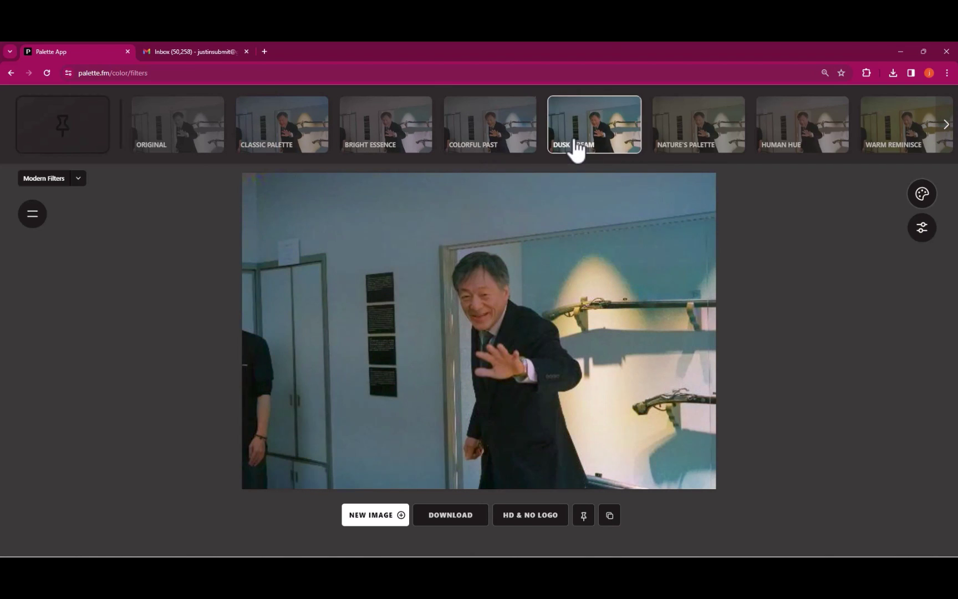
pyautogui.click(674, 152)
pyautogui.click(785, 148)
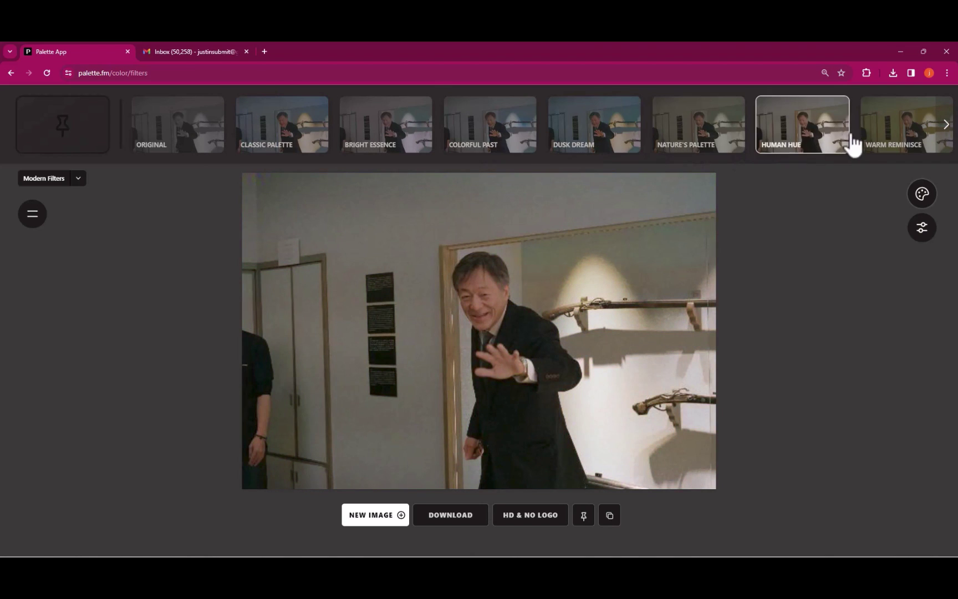
pyautogui.click(875, 145)
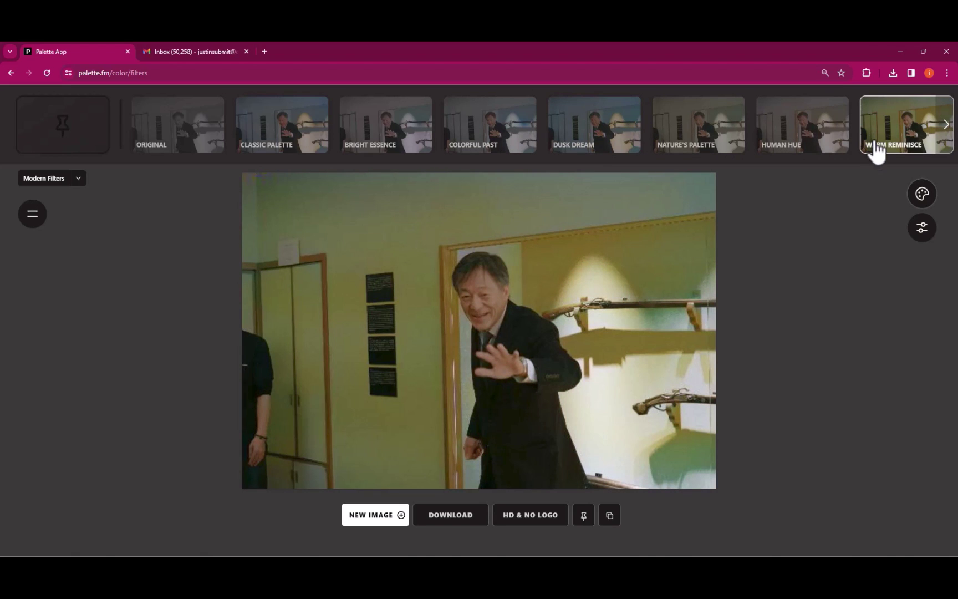
# Preview Grainy Cinema through Outdoor Blossom filters, then apply Twilight Blush.
pyautogui.click(945, 129)
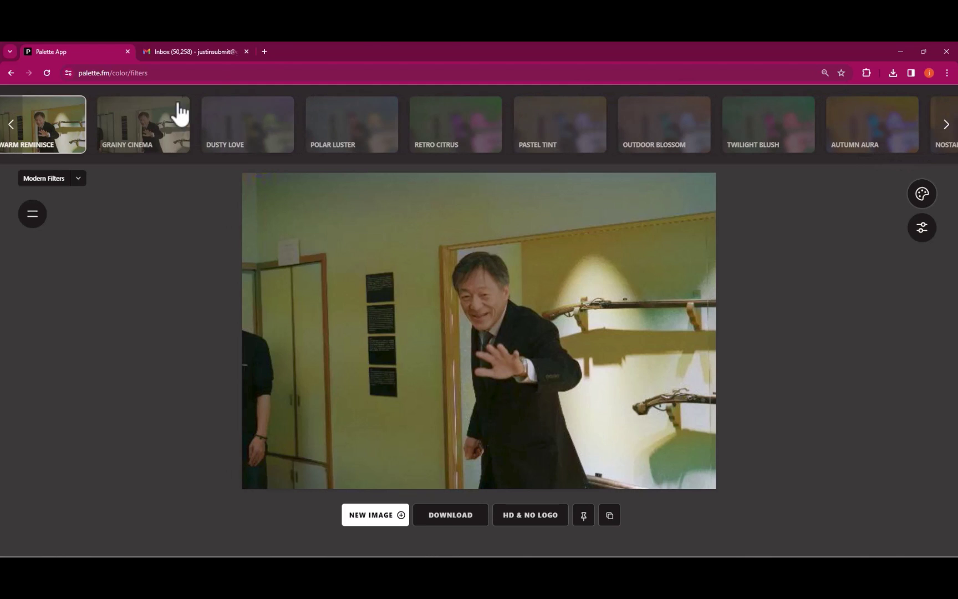
pyautogui.click(160, 133)
pyautogui.click(262, 136)
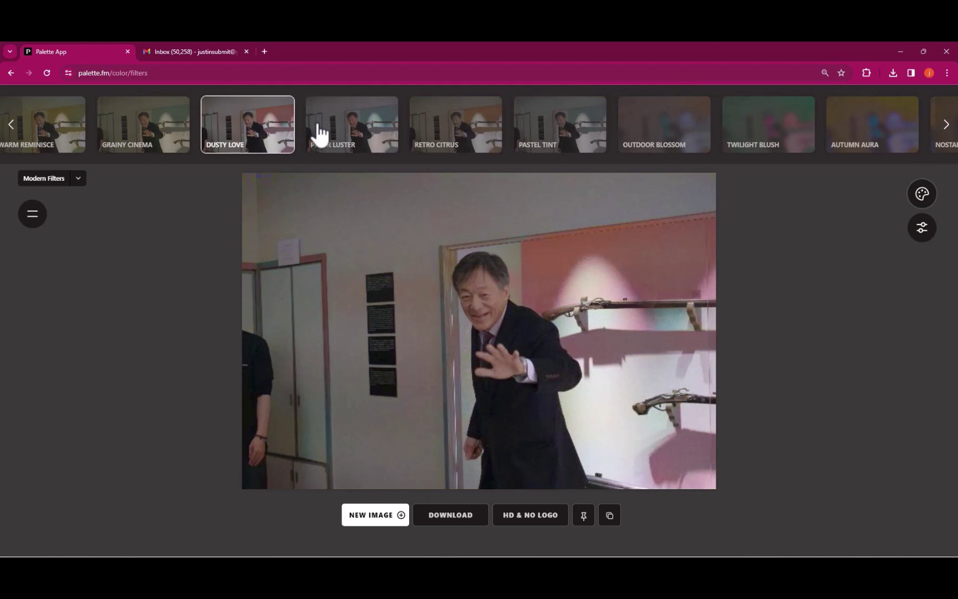
pyautogui.click(327, 134)
pyautogui.click(445, 136)
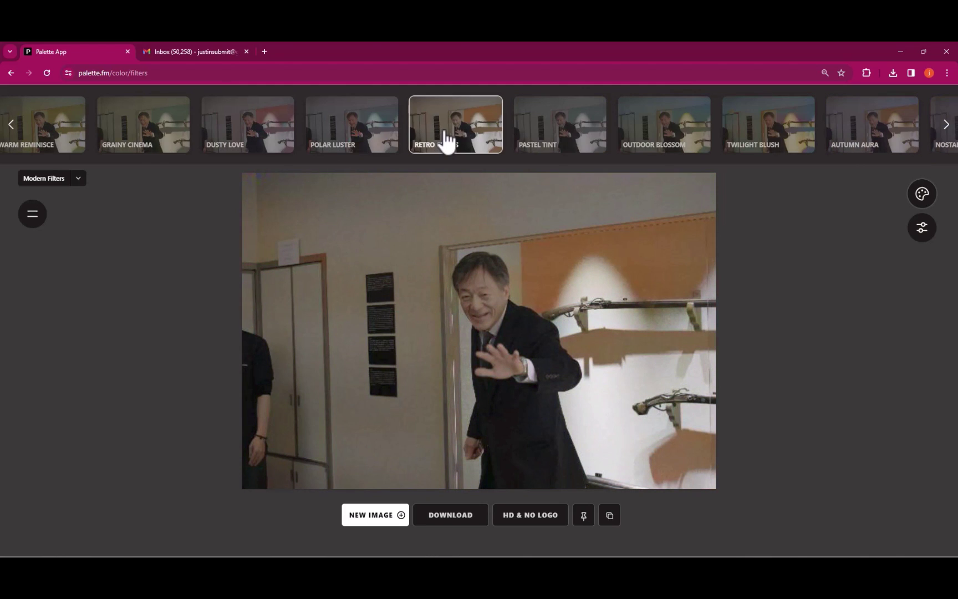
pyautogui.click(544, 146)
pyautogui.click(643, 146)
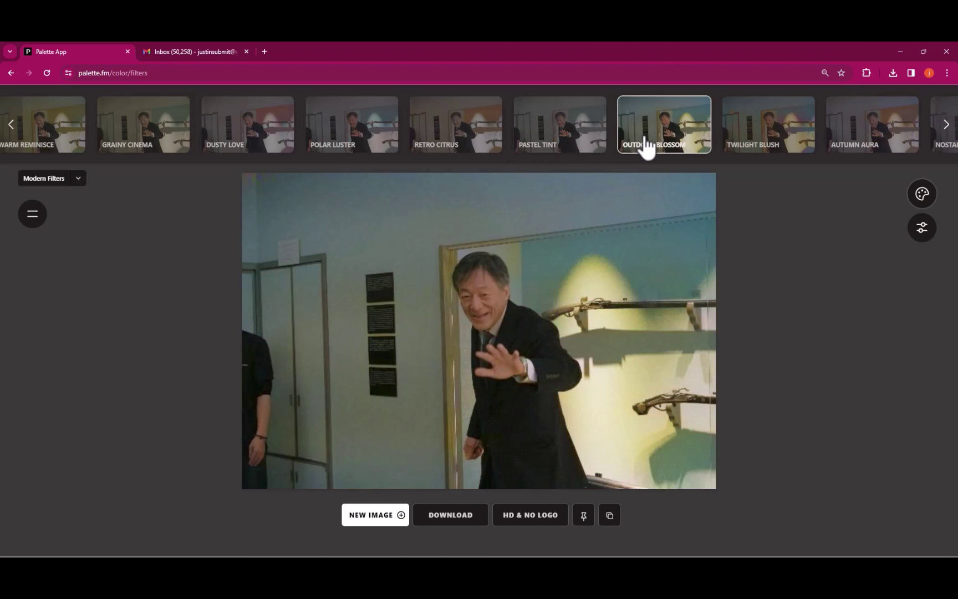
pyautogui.click(751, 138)
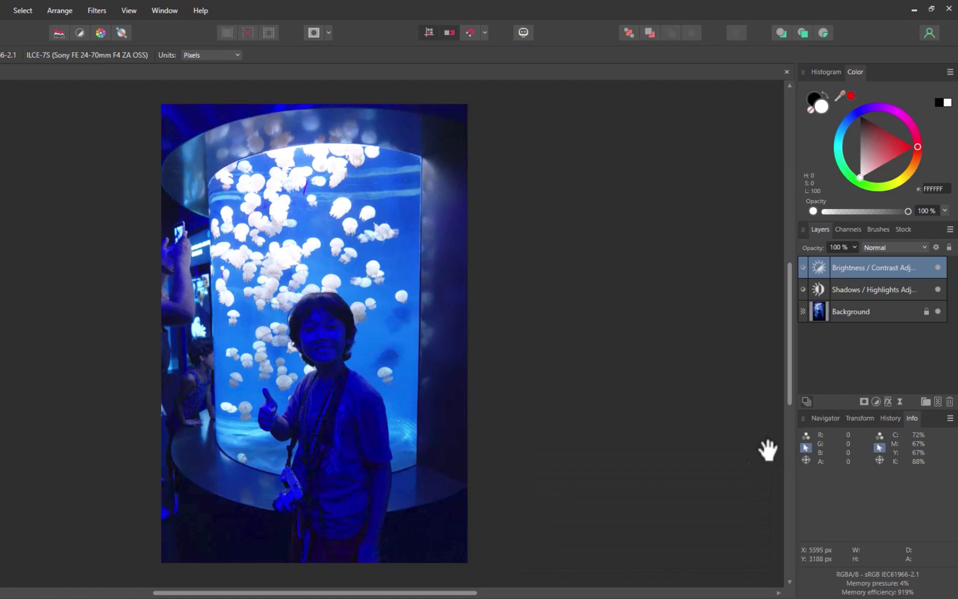
# Add a Curves adjustment and raise the Red channel midtones to warm the image.
pyautogui.click(876, 401)
pyautogui.click(881, 254)
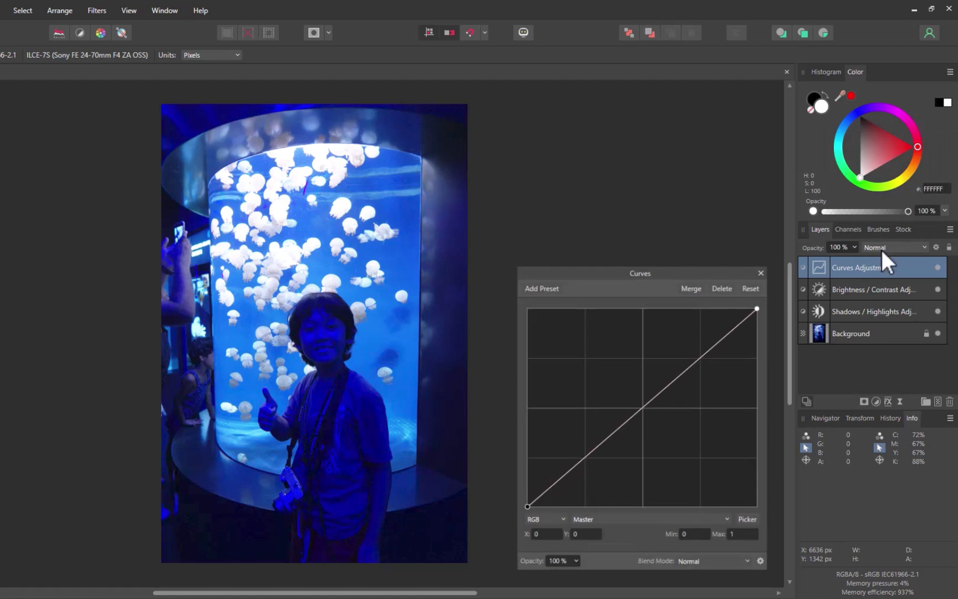
pyautogui.click(603, 521)
pyautogui.click(597, 546)
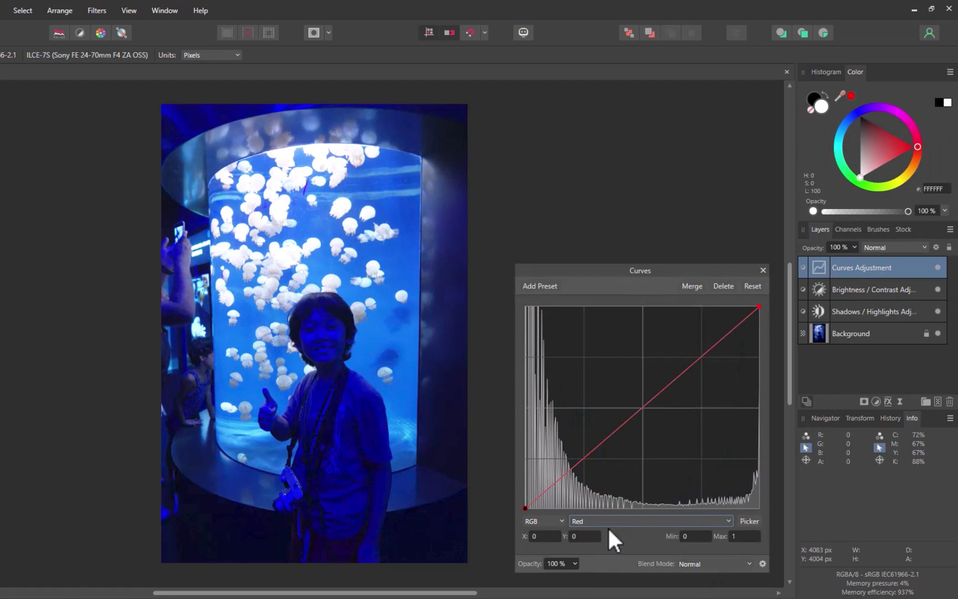
pyautogui.moveTo(628, 420); pyautogui.dragTo(599, 418)
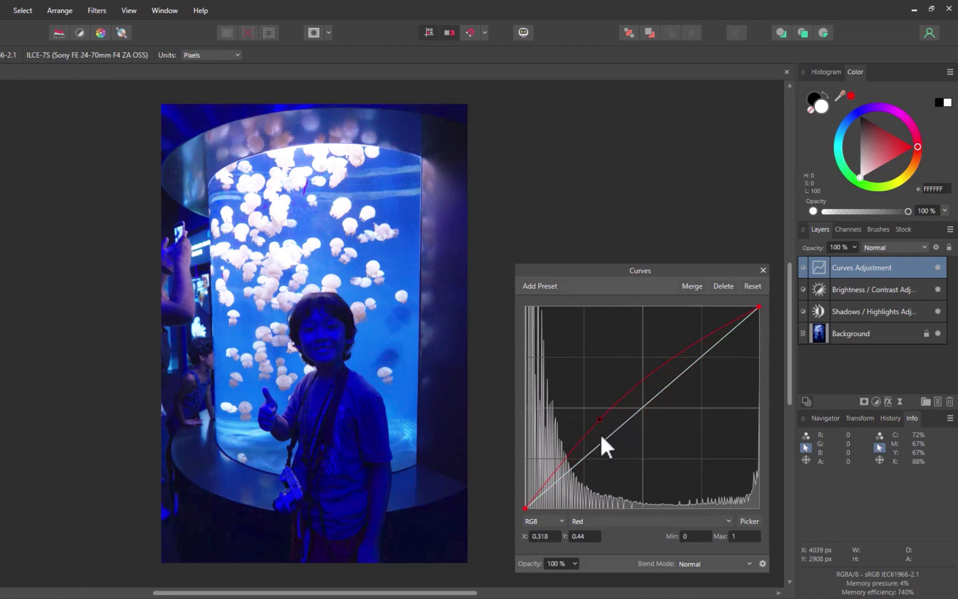
# Reshape the Blue channel curve, then paste the original photo as a new top layer.
pyautogui.click(587, 522)
pyautogui.click(591, 572)
pyautogui.moveTo(630, 451); pyautogui.dragTo(627, 430)
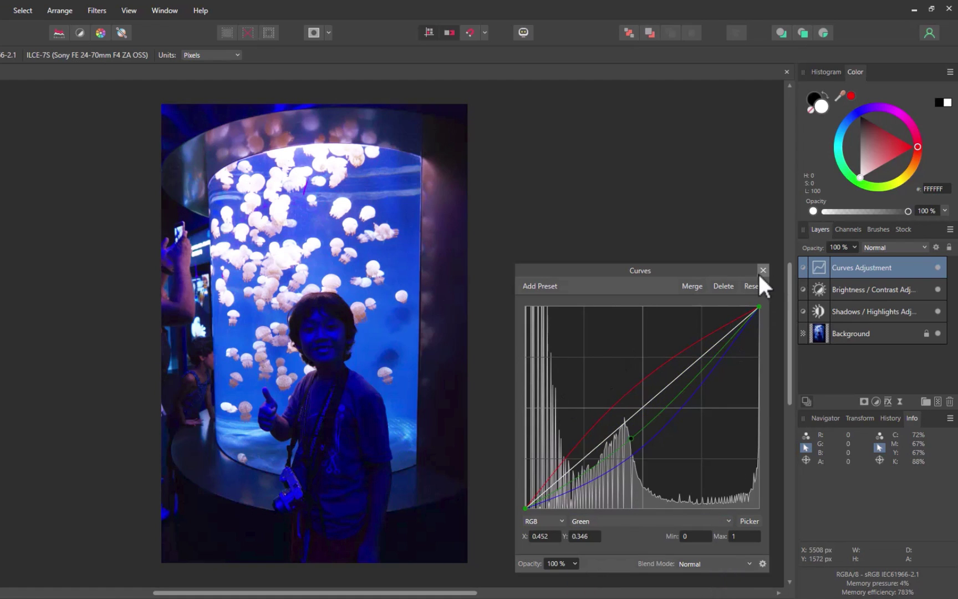
pyautogui.click(761, 272)
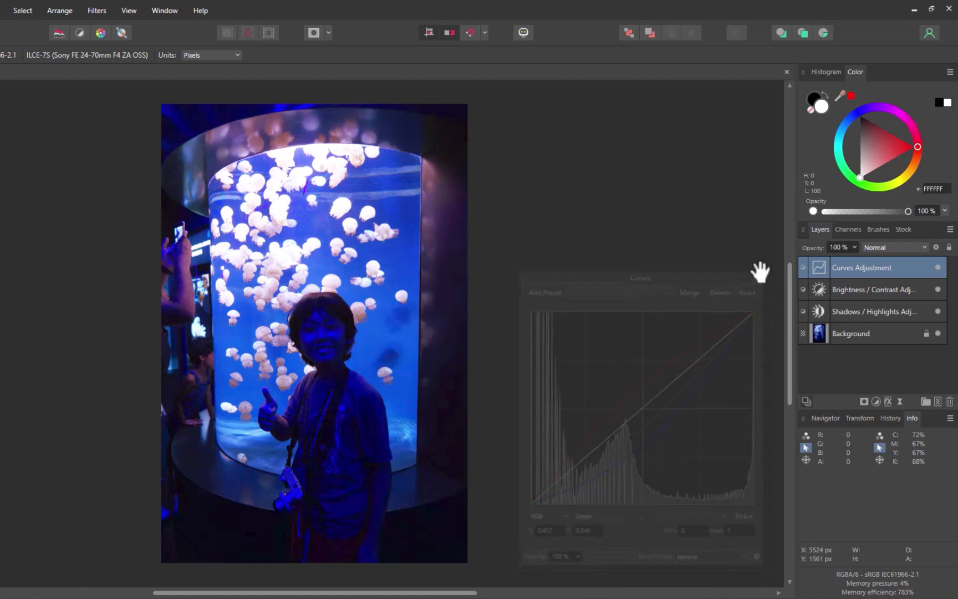
pyautogui.hotkey('ctrl', 'v')
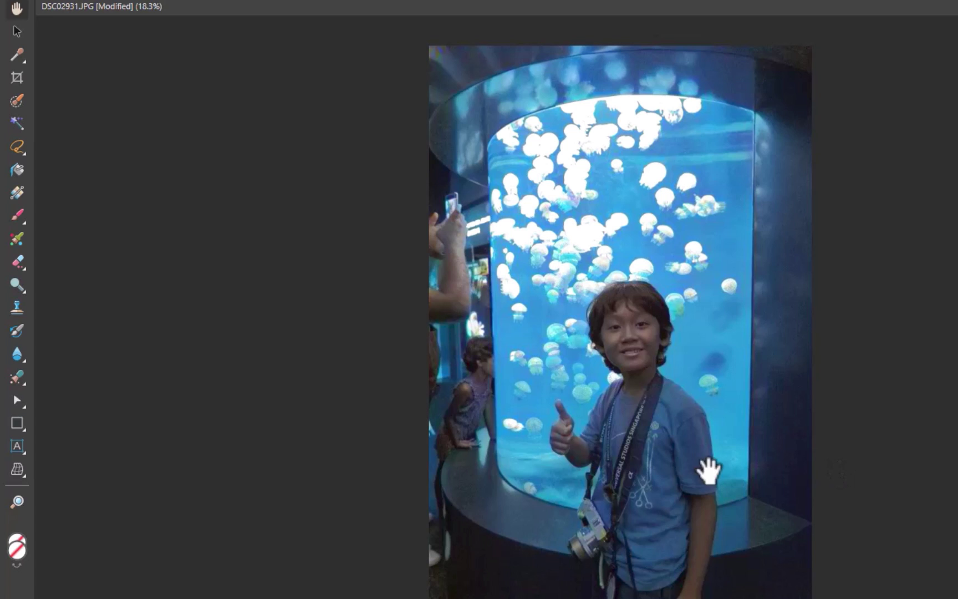
# Brush-select the boy from head to torso and mask the DSC02931.jpg layer to that selection.
pyautogui.click(17, 100)
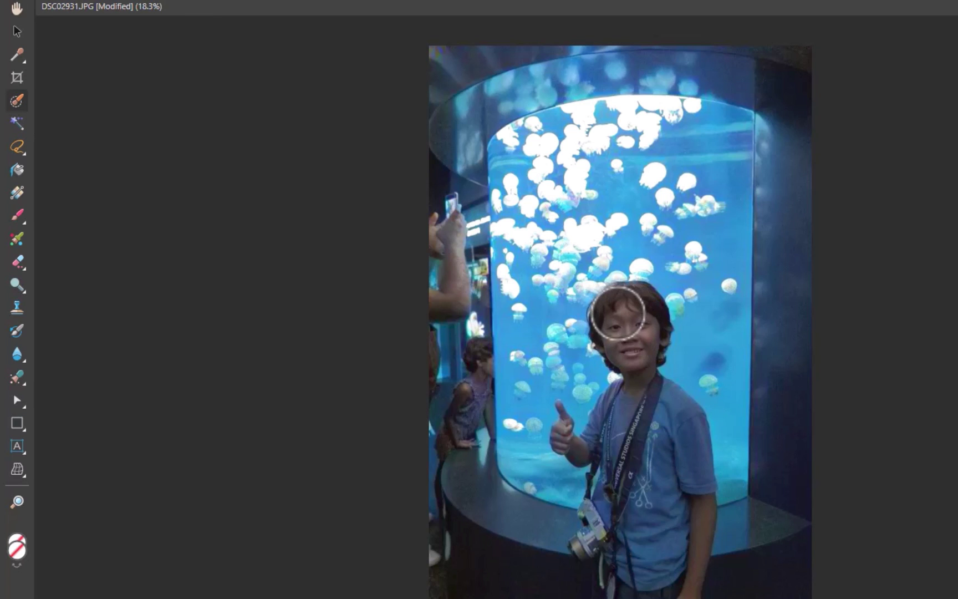
pyautogui.moveTo(618, 310)
pyautogui.mouseDown()
pyautogui.moveTo(636, 397)
pyautogui.moveTo(667, 424)
pyautogui.moveTo(678, 460)
pyautogui.moveTo(681, 592)
pyautogui.moveTo(624, 576)
pyautogui.moveTo(613, 537)
pyautogui.moveTo(602, 537)
pyautogui.moveTo(615, 446)
pyautogui.moveTo(607, 436)
pyautogui.moveTo(589, 545)
pyautogui.moveTo(676, 570)
pyautogui.moveTo(654, 579)
pyautogui.mouseUp()
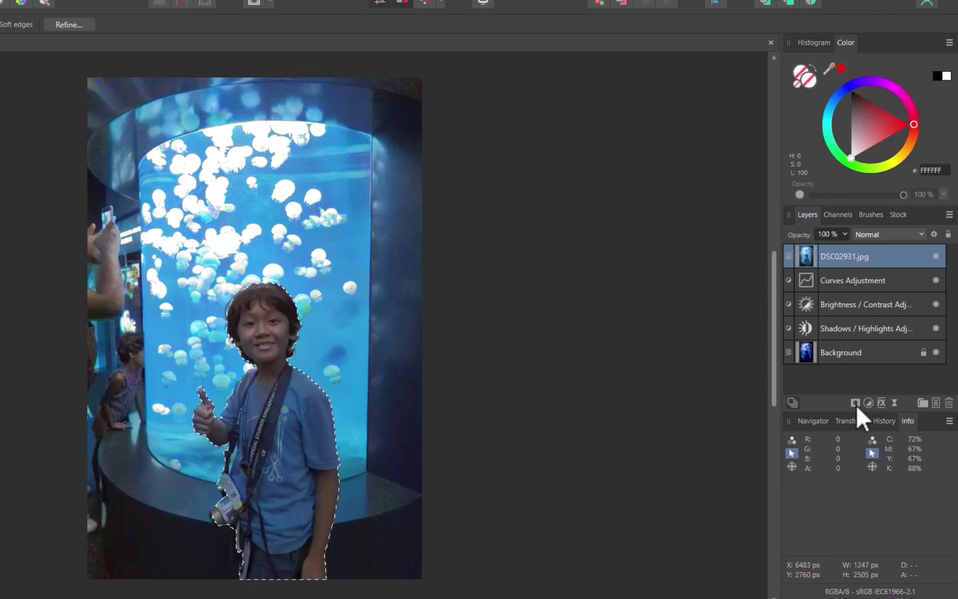
pyautogui.click(856, 403)
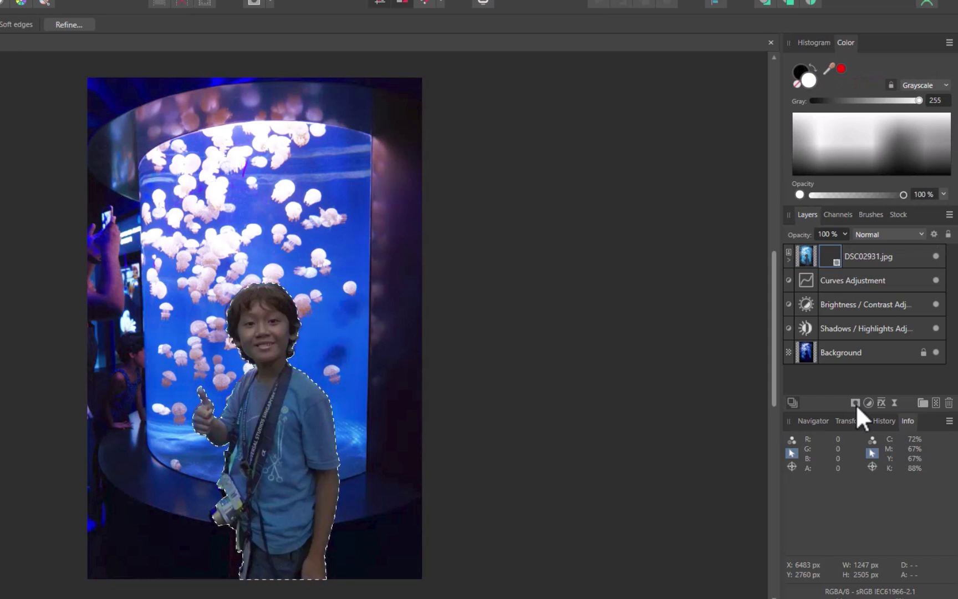
# Lower the boy layer's opacity to 69% and toggle layer and mask visibility to compare.
pyautogui.click(844, 235)
pyautogui.moveTo(844, 235); pyautogui.dragTo(828, 253)
pyautogui.click(936, 280)
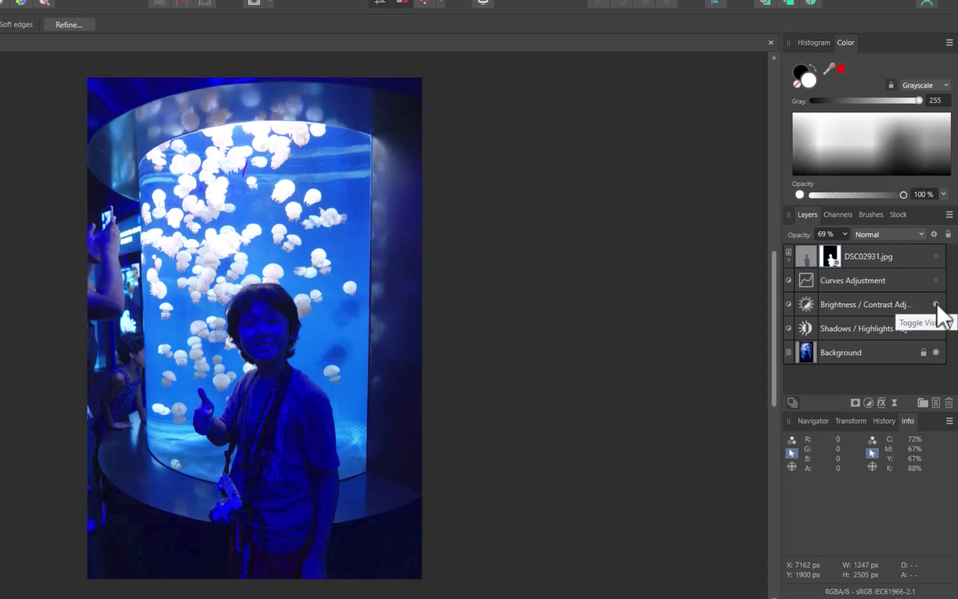
pyautogui.click(936, 281)
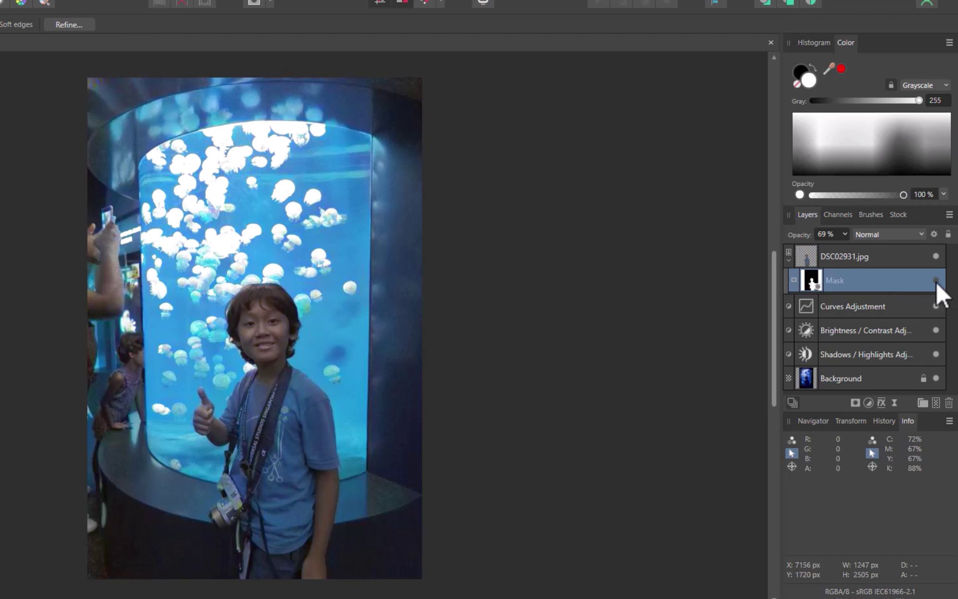
pyautogui.click(936, 280)
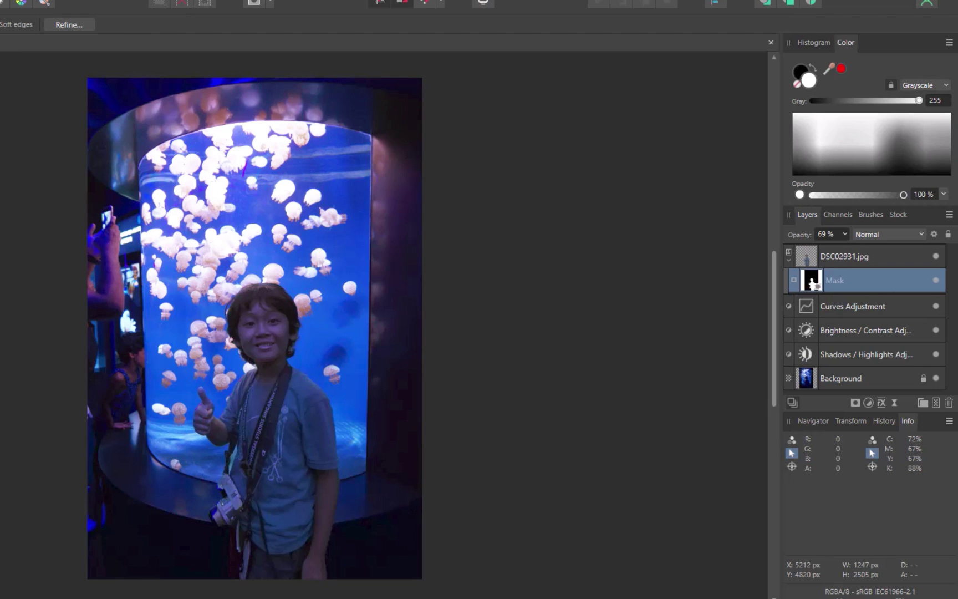